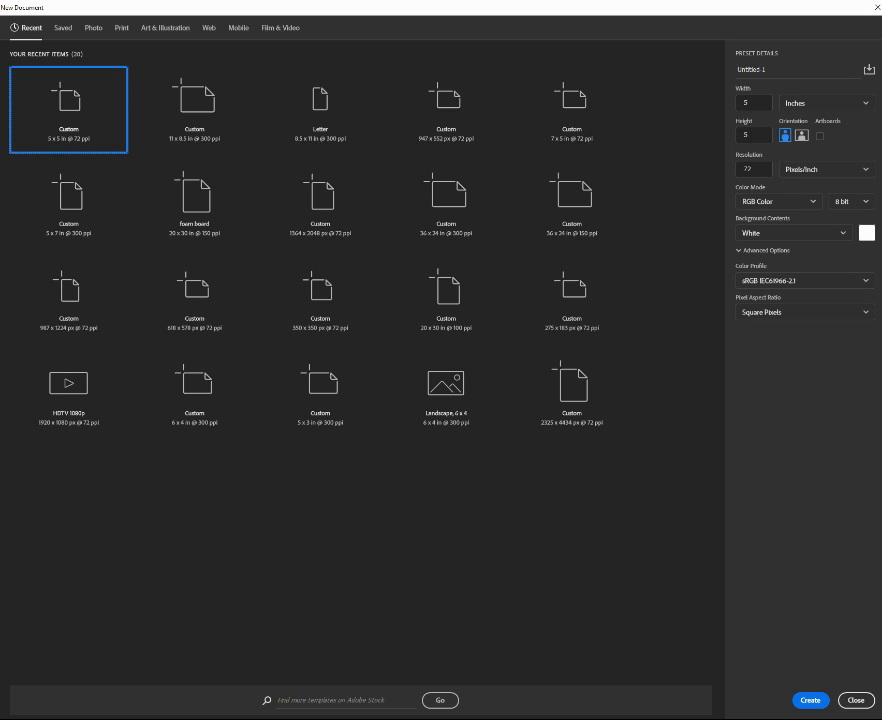
# Step: Create a new 5 x 5 inch RGB document at 72 ppi with a white background
pyautogui.click(808, 701)
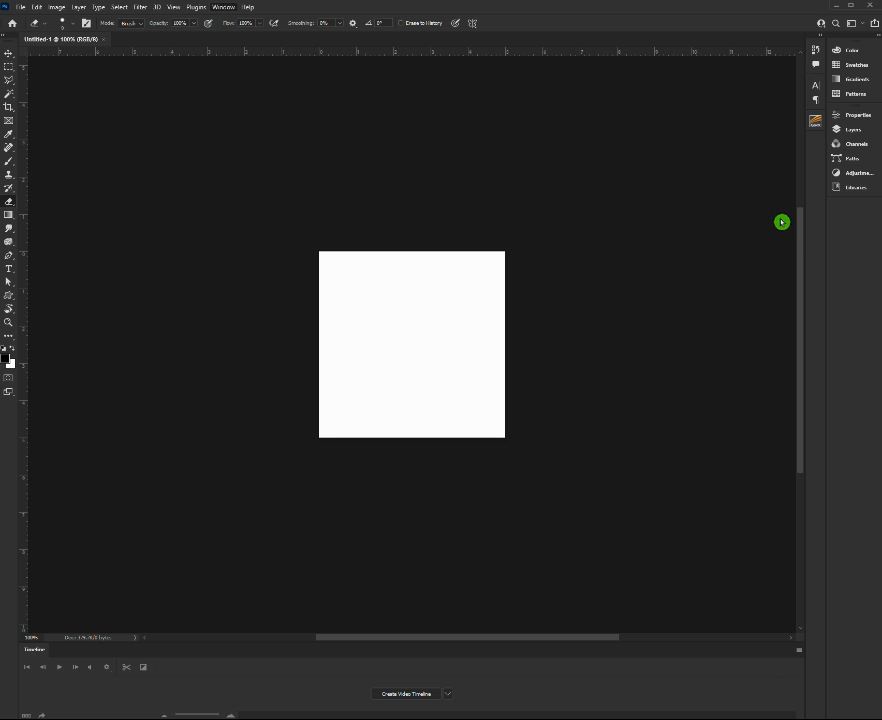
# Step: Detach the Layers panel to float beside the canvas, collapse the remaining panel group, and make the Layers panel wider and shorter
pyautogui.click(860, 133)
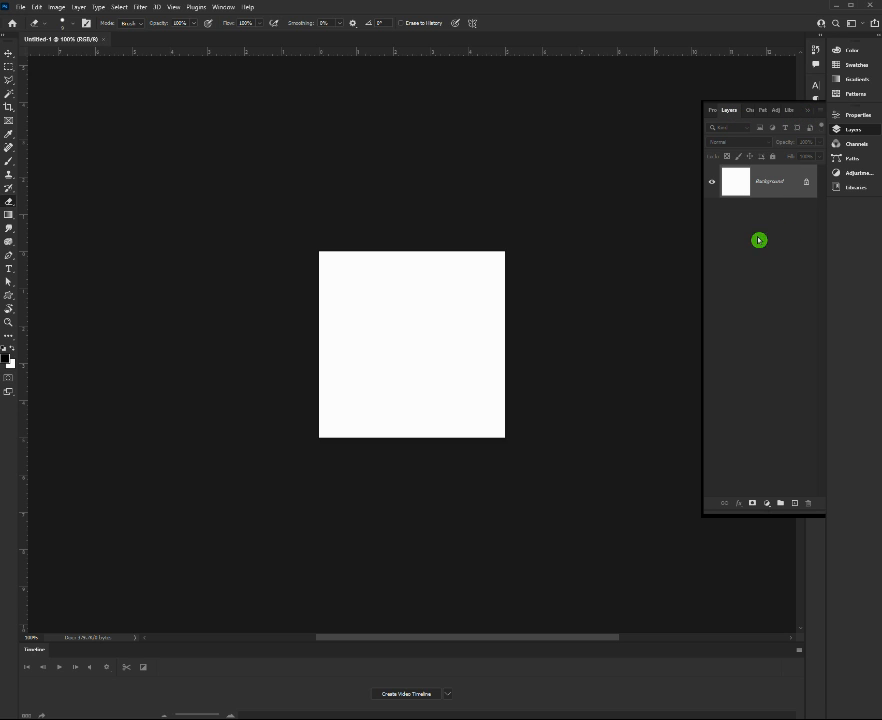
pyautogui.moveTo(736, 111); pyautogui.dragTo(610, 125)
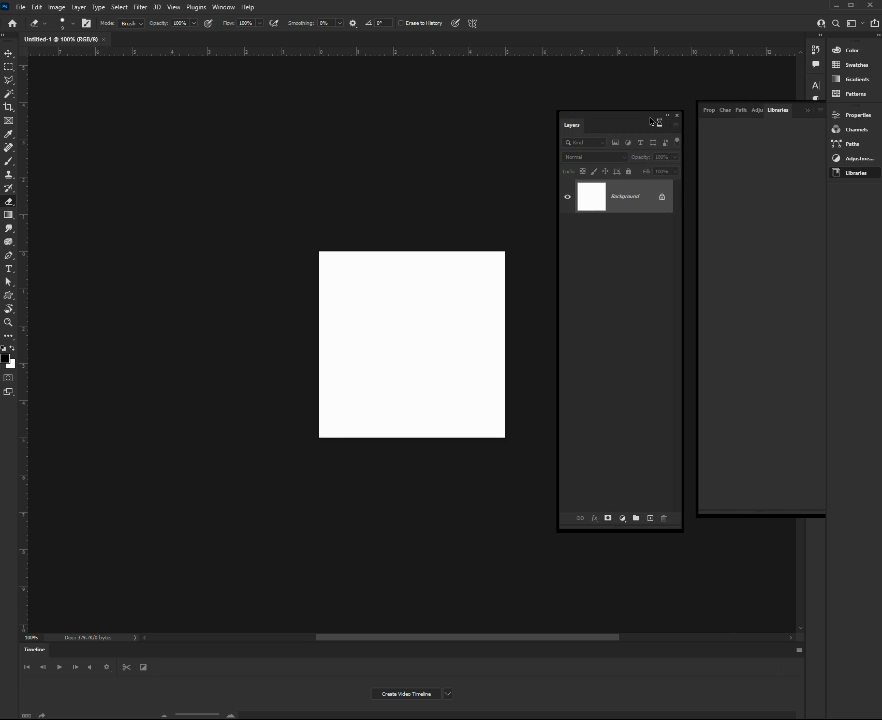
pyautogui.click(805, 113)
pyautogui.click(681, 242)
pyautogui.click(684, 250)
pyautogui.click(678, 528)
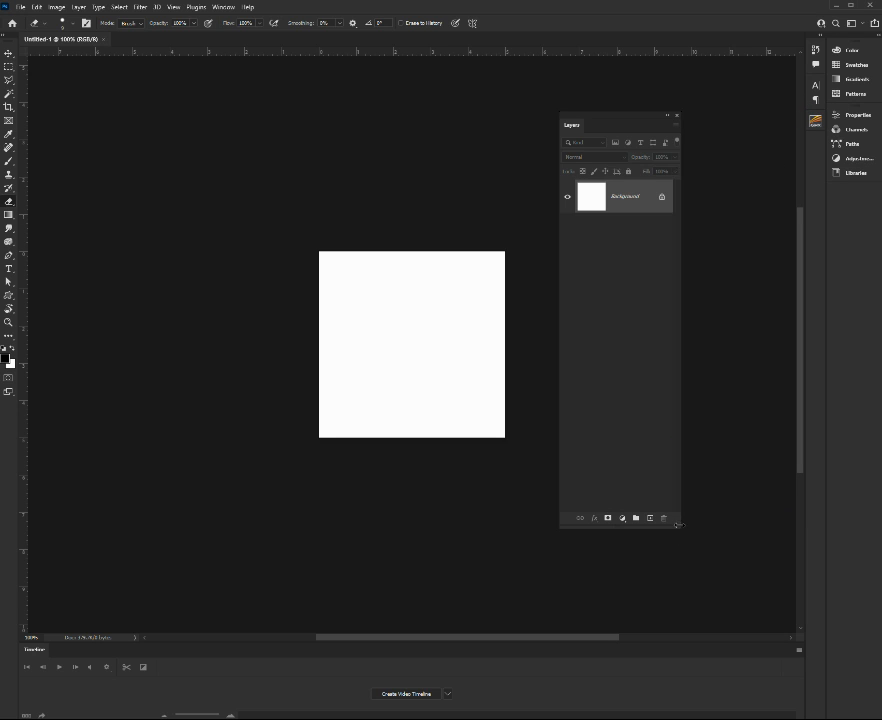
pyautogui.moveTo(678, 524); pyautogui.dragTo(772, 526)
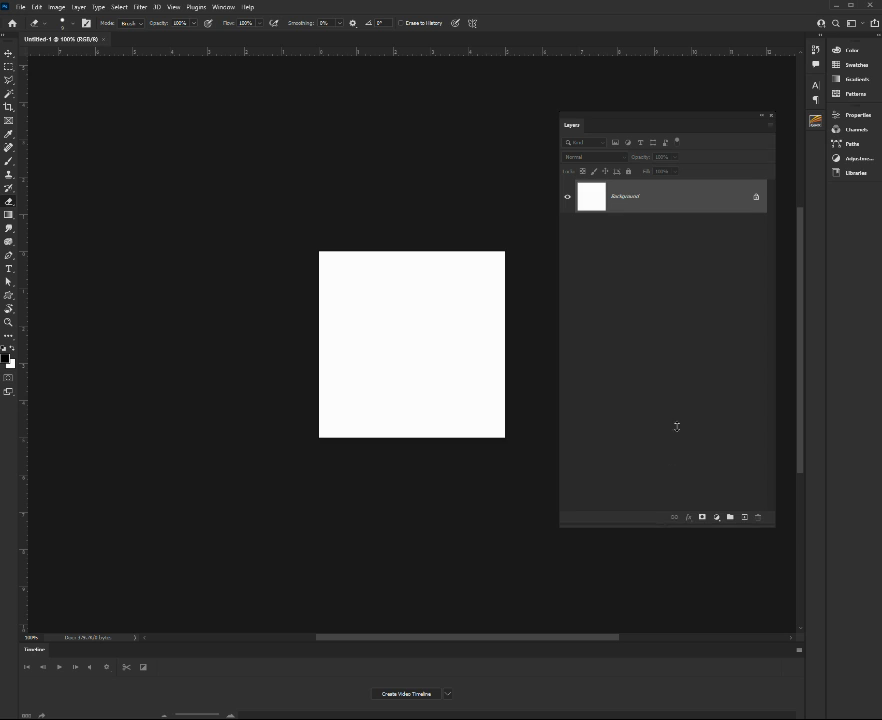
pyautogui.moveTo(676, 526); pyautogui.dragTo(676, 428)
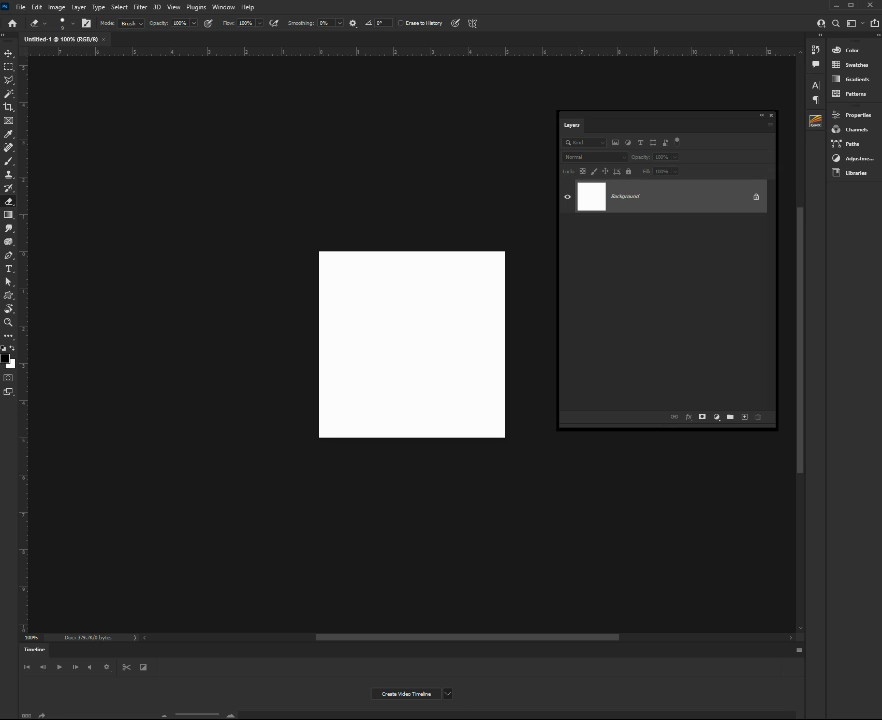
pyautogui.click(446, 714)
pyautogui.click(447, 700)
pyautogui.click(446, 707)
# Step: Add a new layer above the background and name it "ground"
pyautogui.click(746, 418)
pyautogui.doubleClick(620, 197)
pyautogui.write('grass')
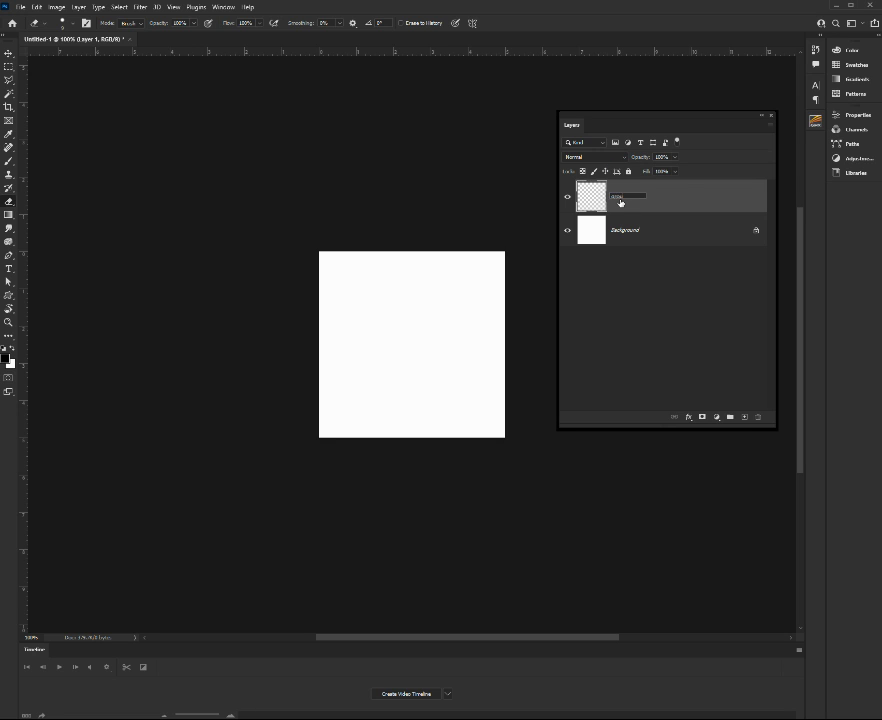
pyautogui.write('d')
pyautogui.press('Return')
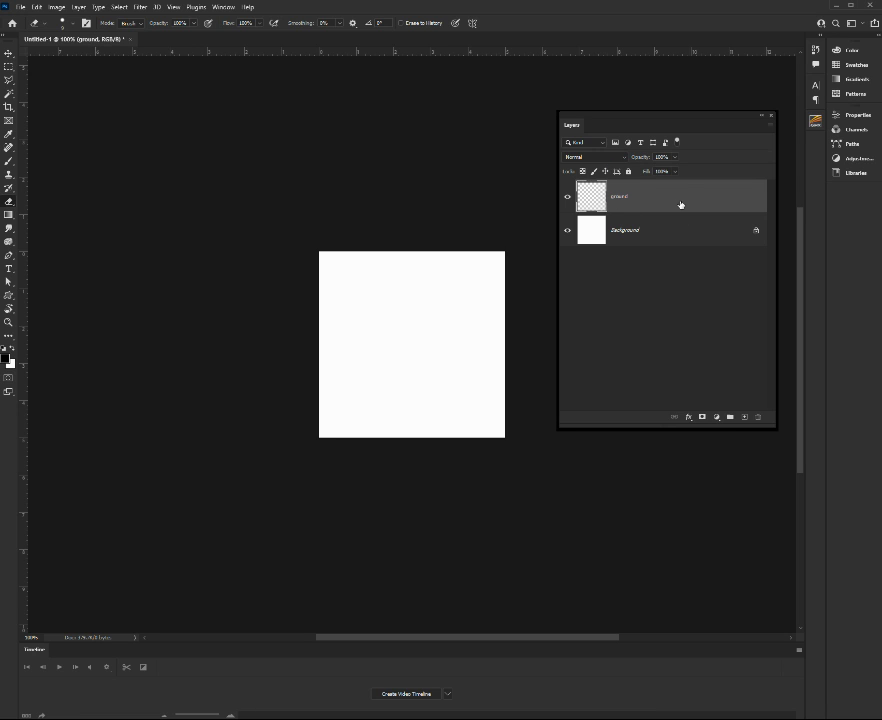
# Step: Paint a black horizontal ground line across the lower third of the canvas with the 3 px Brush tool
pyautogui.click(9, 164)
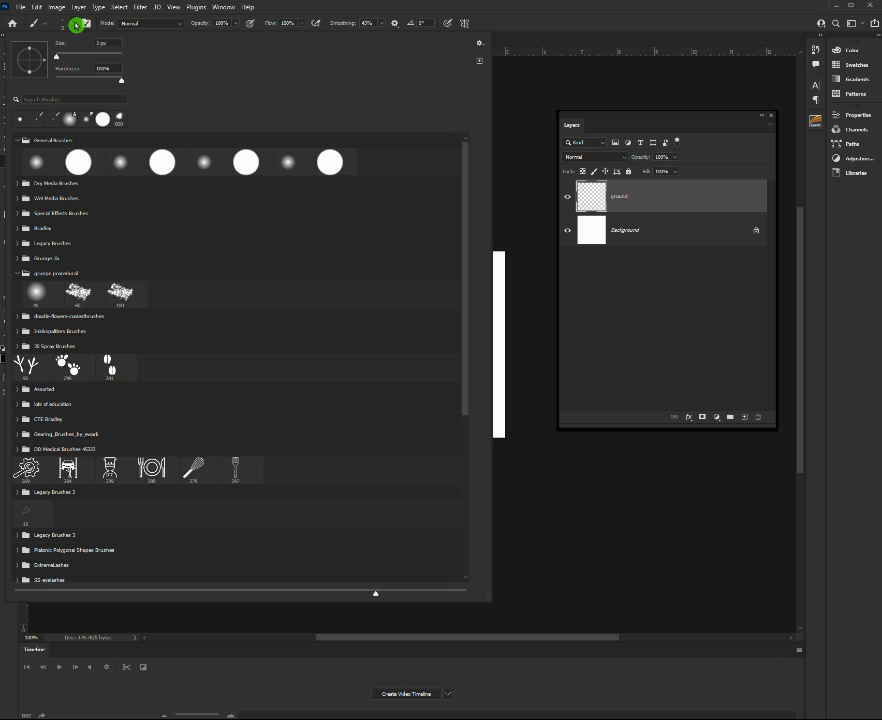
pyautogui.click(74, 24)
pyautogui.click(483, 25)
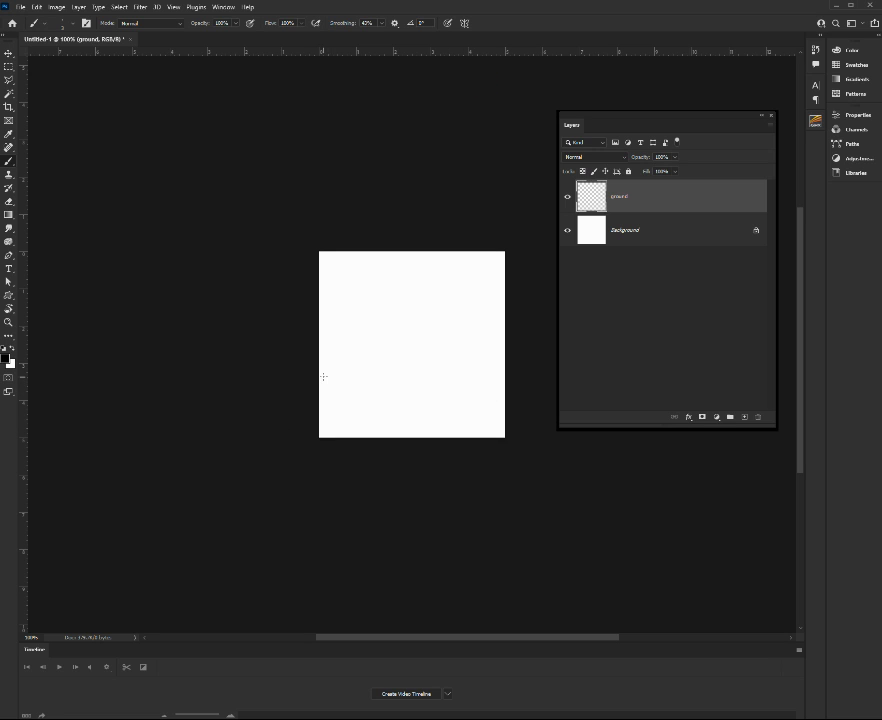
pyautogui.moveTo(339, 376); pyautogui.dragTo(516, 374)
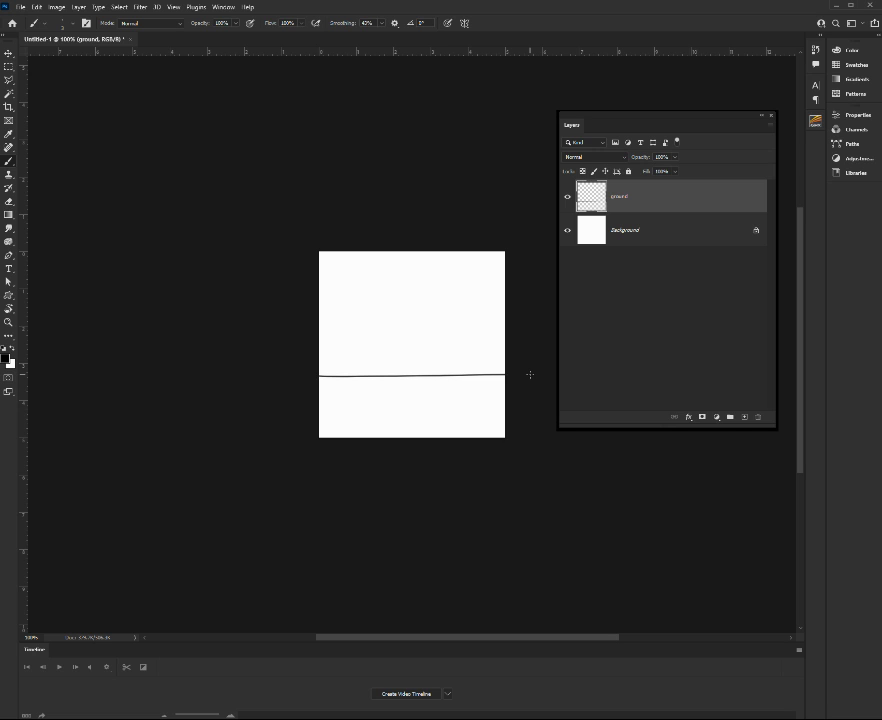
# Step: Move the Layers panel aside, add a blank video layer above the ground layer and name it "ball"
pyautogui.hotkey('ctrl', '0')
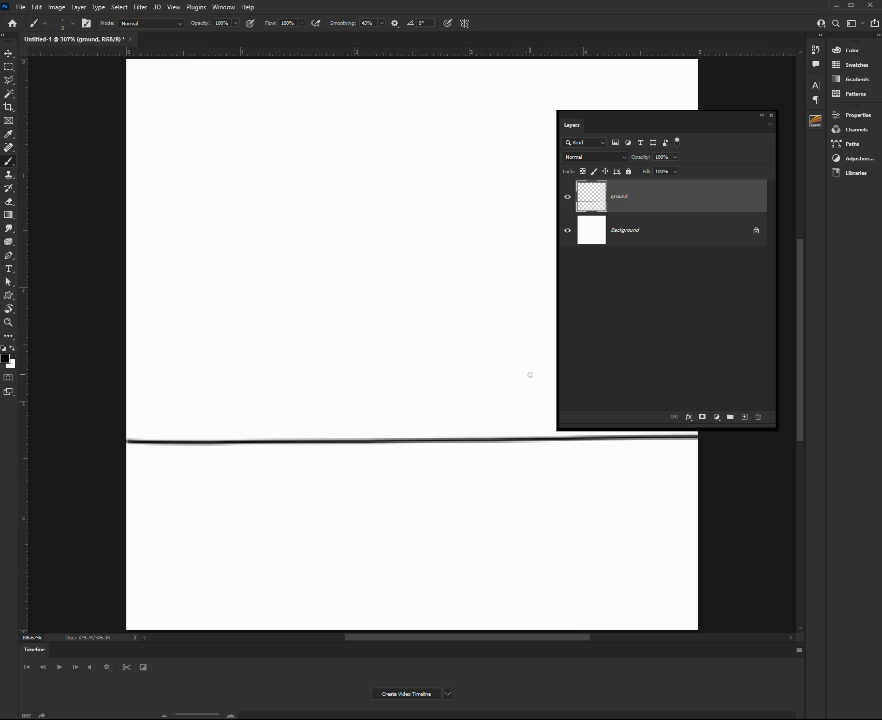
pyautogui.moveTo(697, 127); pyautogui.dragTo(793, 195)
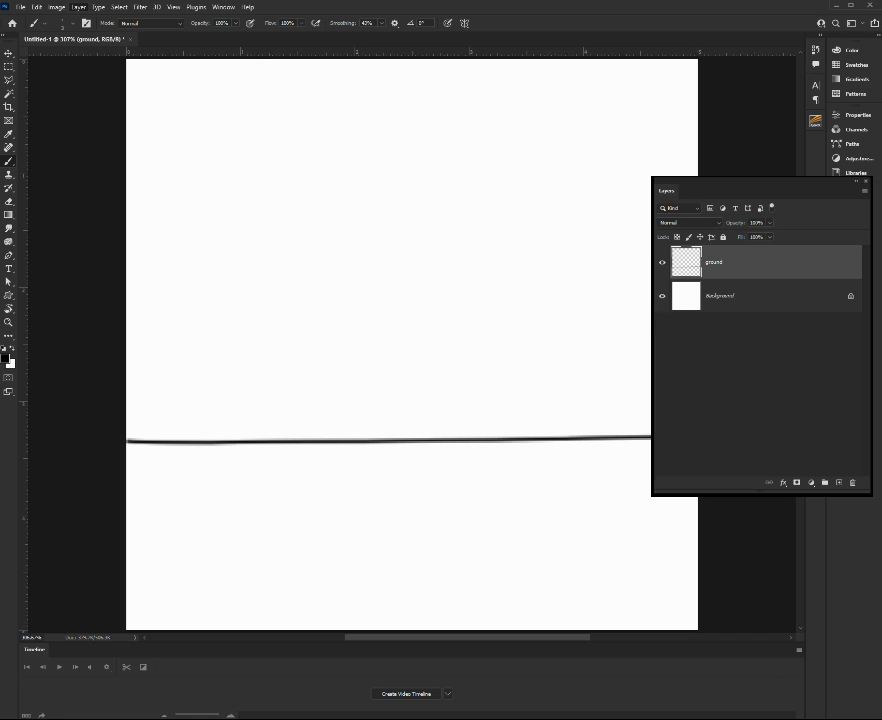
pyautogui.moveTo(108, 223)
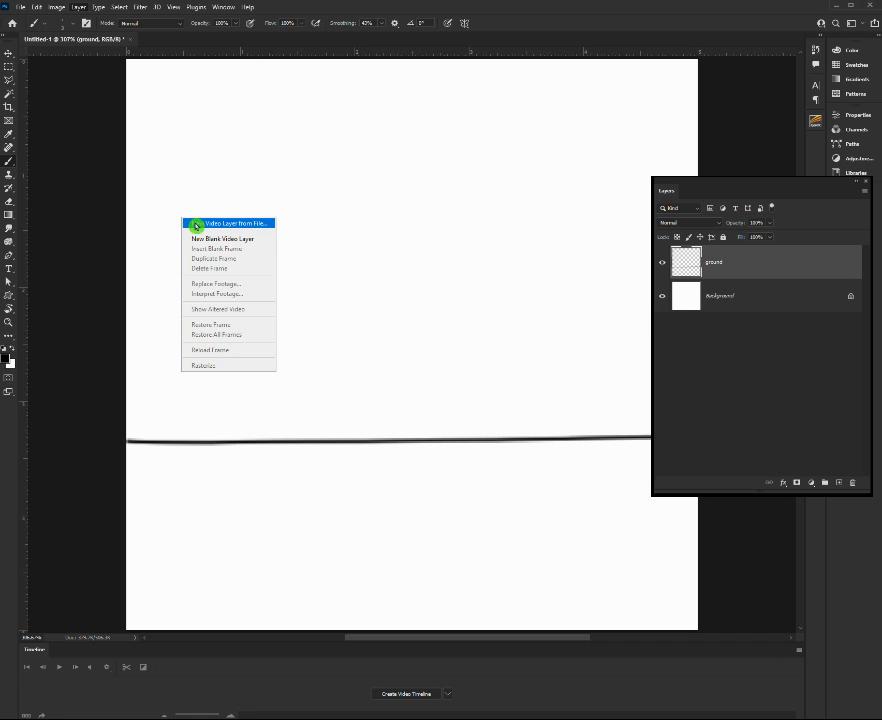
pyautogui.click(225, 240)
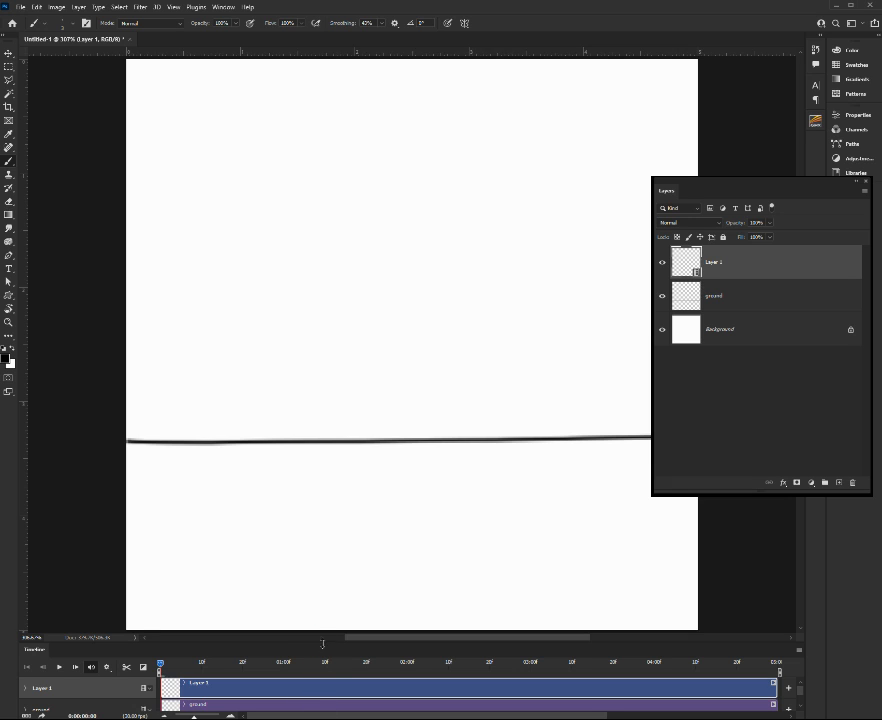
pyautogui.doubleClick(713, 261)
pyautogui.write('ball')
pyautogui.press('Return')
pyautogui.moveTo(519, 717); pyautogui.dragTo(615, 718)
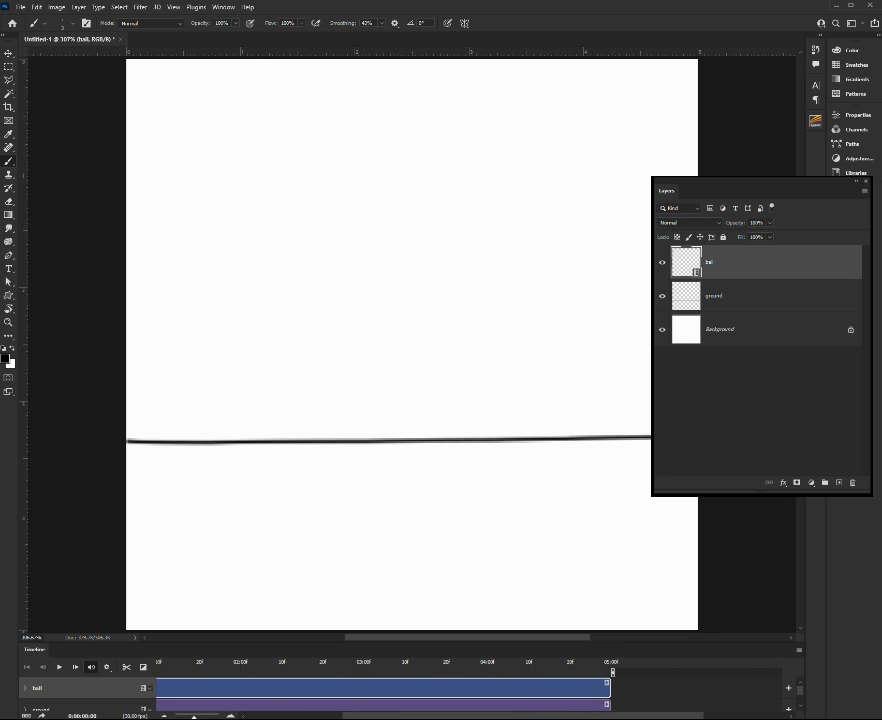
pyautogui.click(613, 667)
pyautogui.moveTo(626, 715); pyautogui.dragTo(527, 712)
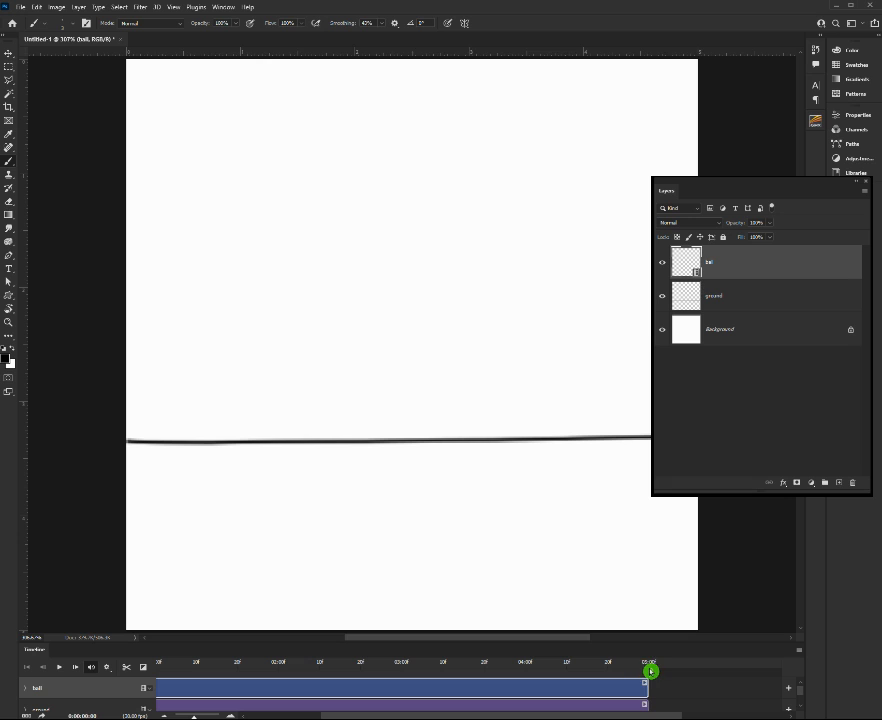
pyautogui.moveTo(649, 717); pyautogui.dragTo(572, 718)
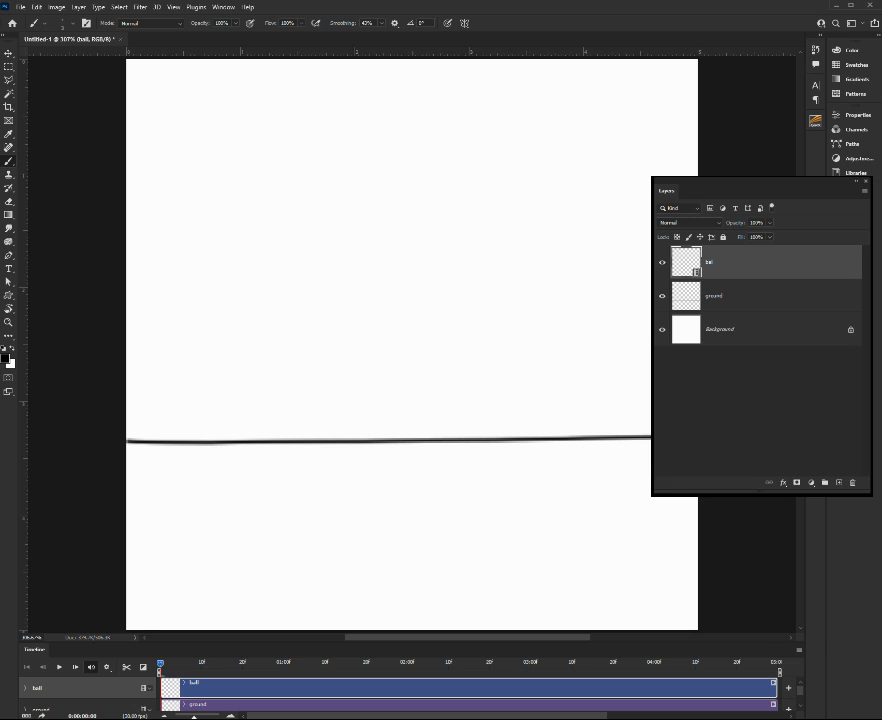
# Step: Set the timeline frame rate to 10 fps
pyautogui.click(809, 589)
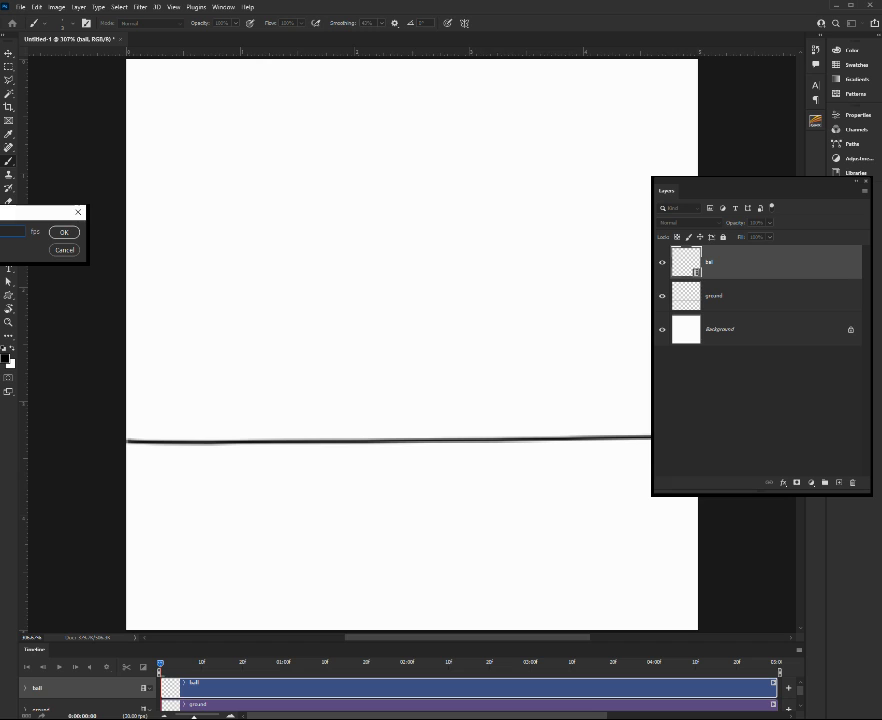
pyautogui.click(68, 232)
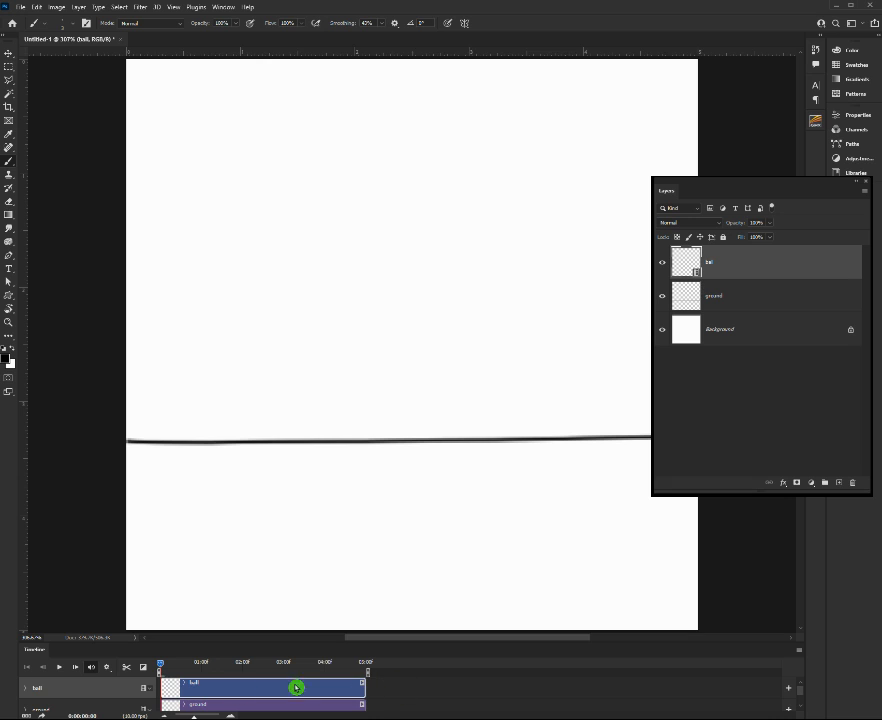
# Step: Draw the ball on the ball layer's first frame, partly cut off by the canvas's upper left edge
pyautogui.moveTo(198, 716); pyautogui.dragTo(205, 716)
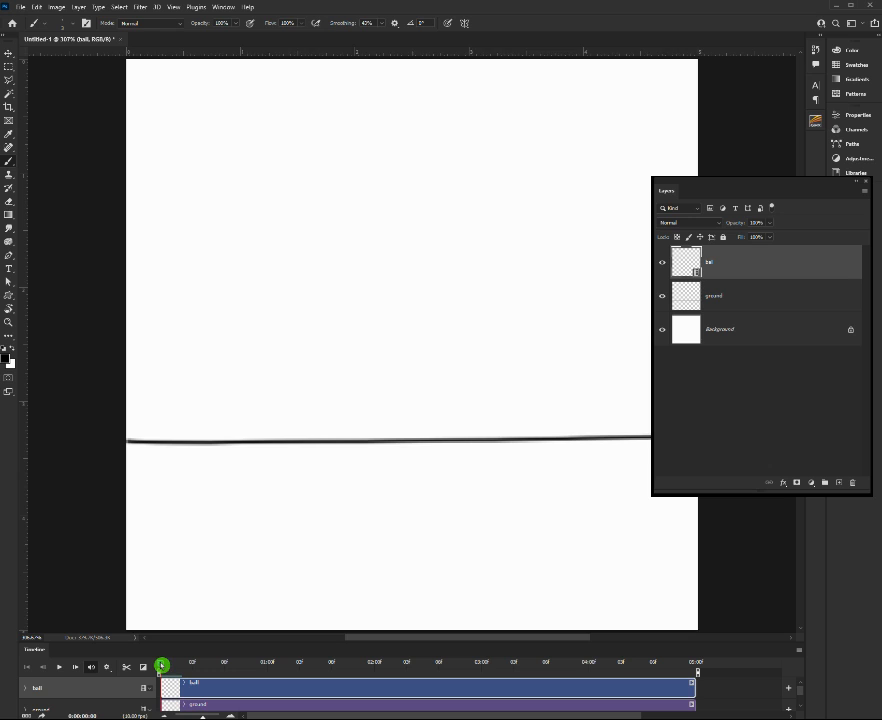
pyautogui.click(140, 84)
pyautogui.moveTo(132, 149)
pyautogui.mouseDown()
pyautogui.moveTo(163, 136)
pyautogui.moveTo(166, 96)
pyautogui.moveTo(128, 82)
pyautogui.mouseUp()
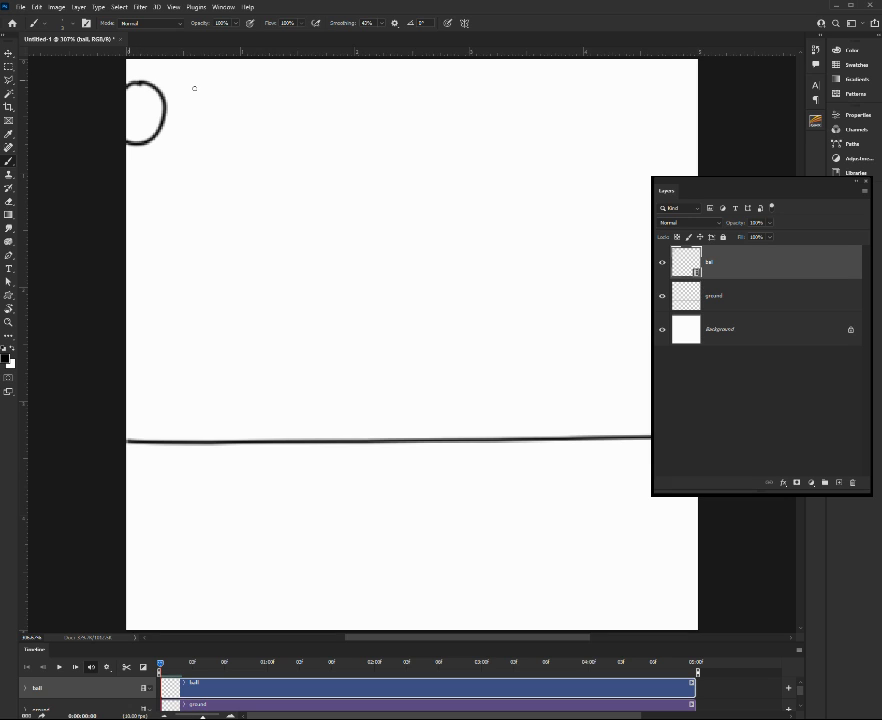
# Step: Lower the brush smoothing to 34%
pyautogui.click(340, 23)
pyautogui.moveTo(344, 24); pyautogui.dragTo(345, 24)
pyautogui.moveTo(350, 27); pyautogui.dragTo(340, 28)
# Step: Advance the timeline to frame 0:00:00:01, enable onion skins and accept the onion skin settings
pyautogui.moveTo(161, 665); pyautogui.dragTo(170, 667)
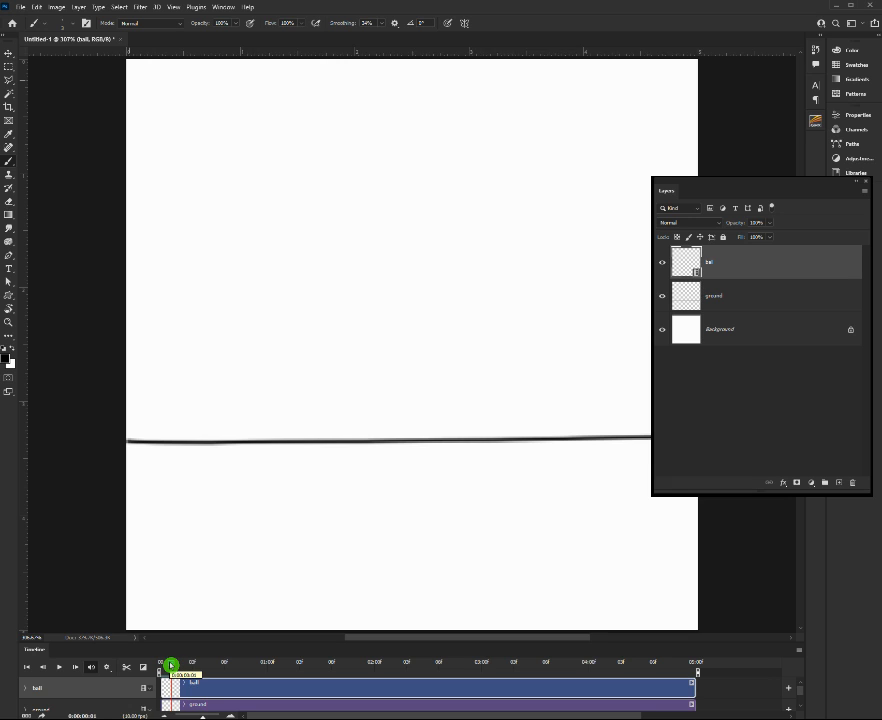
pyautogui.moveTo(172, 666); pyautogui.dragTo(160, 662)
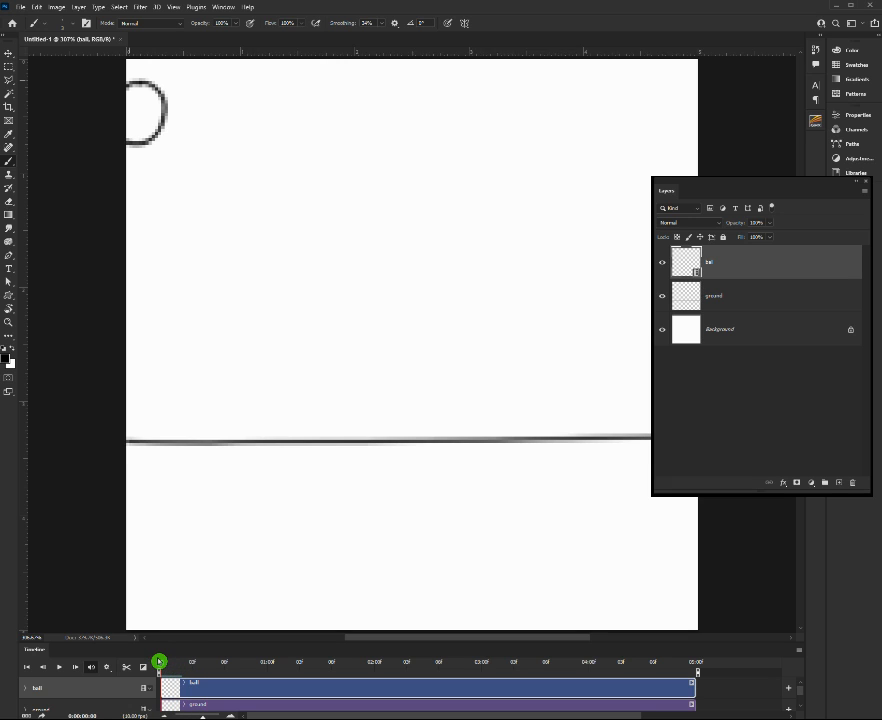
pyautogui.click(161, 666)
pyautogui.moveTo(161, 666); pyautogui.dragTo(173, 669)
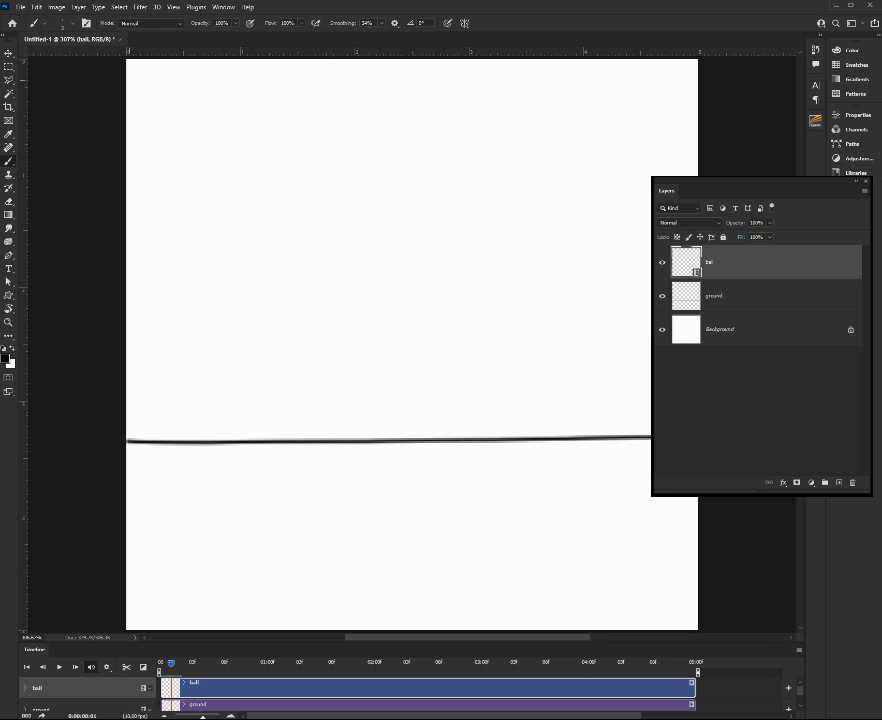
pyautogui.click(812, 564)
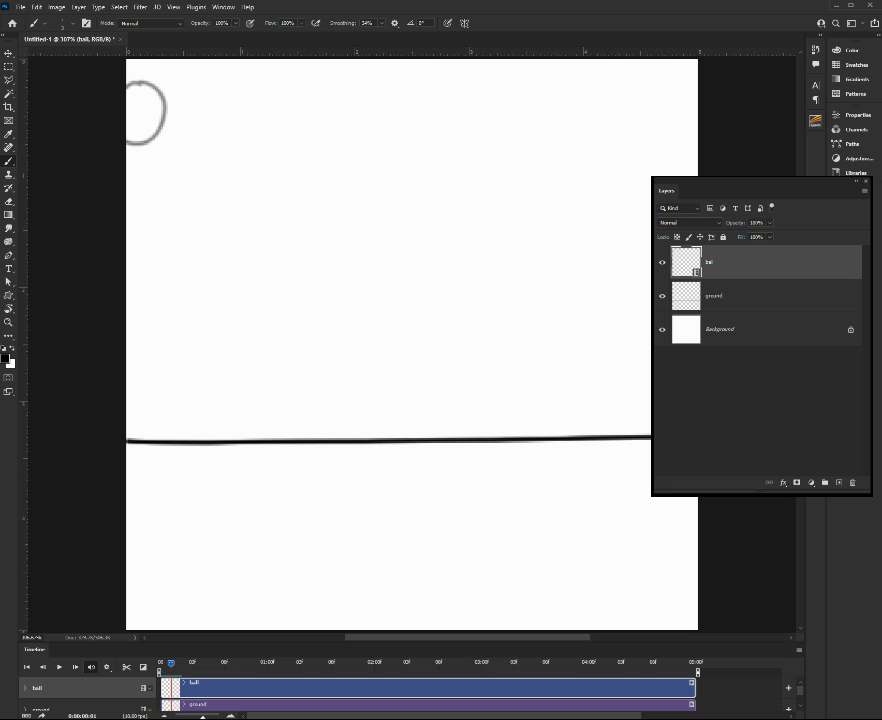
pyautogui.click(821, 582)
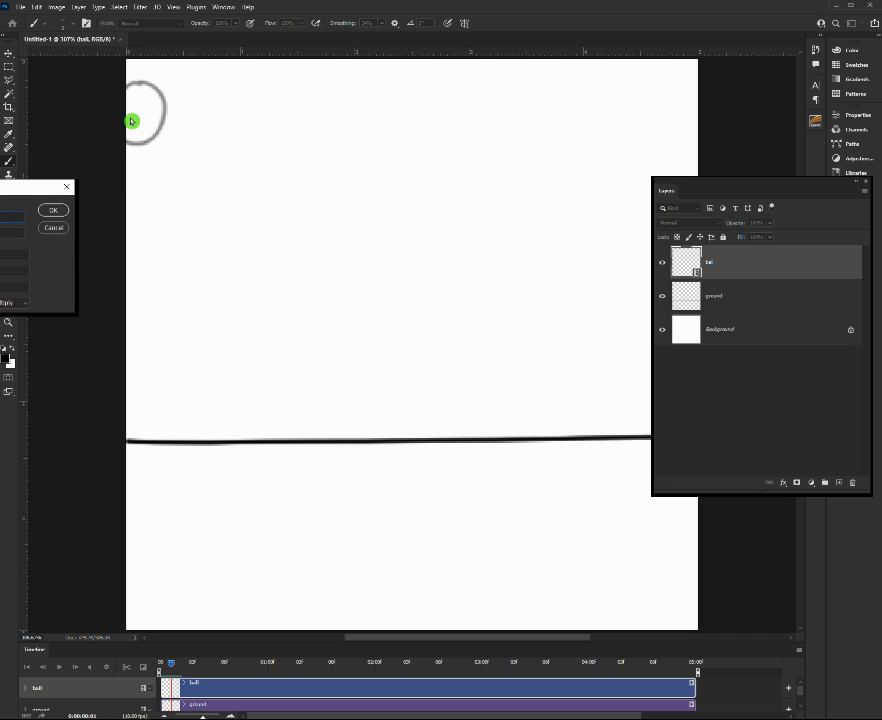
pyautogui.click(54, 211)
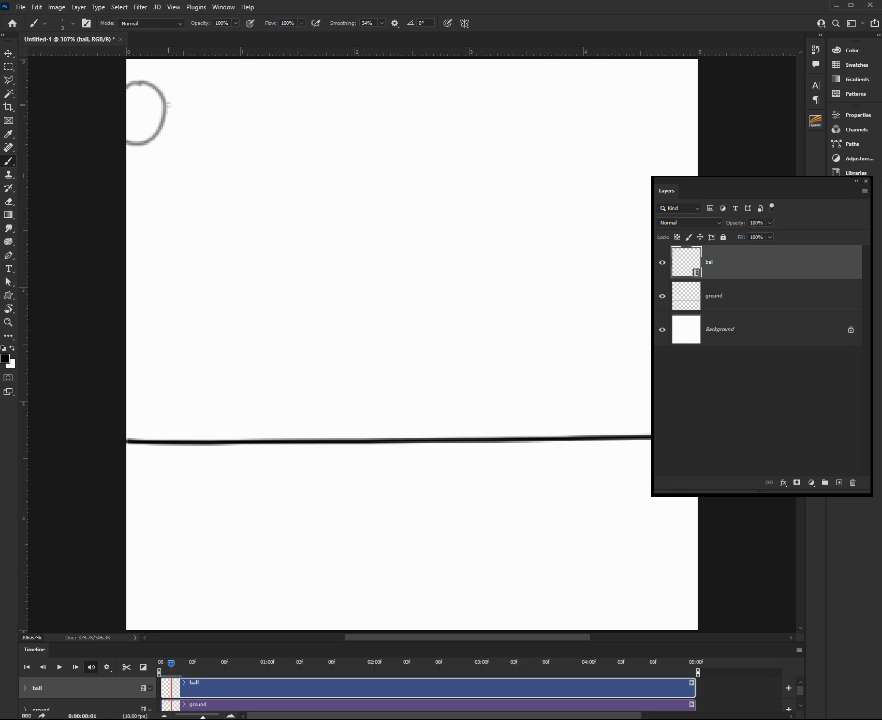
# Step: Draw the ball on frames 0:00:00:01 to 0:00:00:03, each one slightly lower and further right than the previous onion skin
pyautogui.moveTo(163, 101)
pyautogui.mouseDown()
pyautogui.moveTo(140, 92)
pyautogui.moveTo(130, 134)
pyautogui.moveTo(181, 148)
pyautogui.moveTo(181, 119)
pyautogui.moveTo(168, 100)
pyautogui.mouseUp()
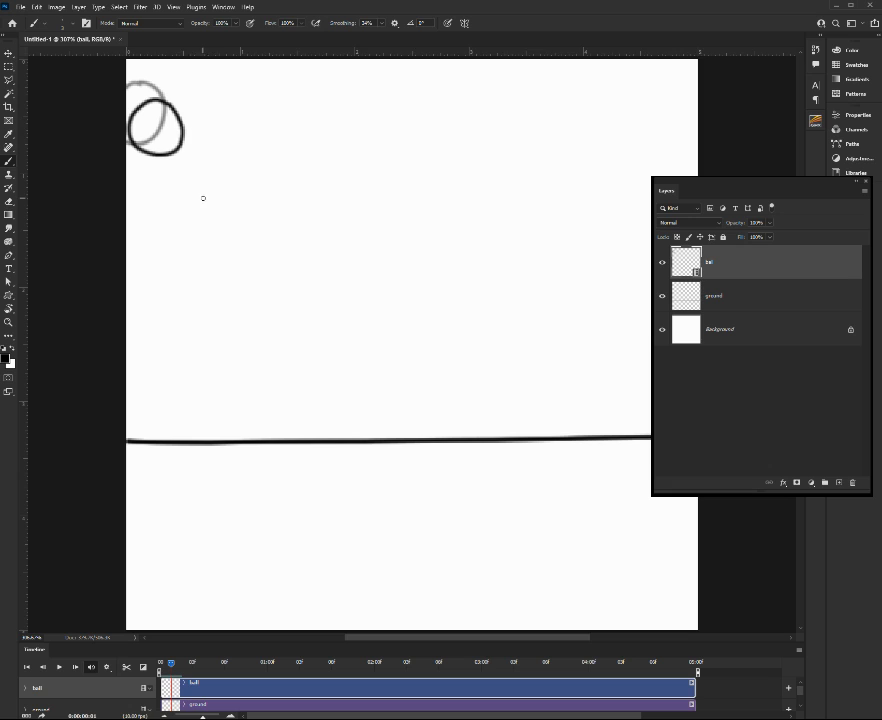
pyautogui.moveTo(171, 662); pyautogui.dragTo(179, 664)
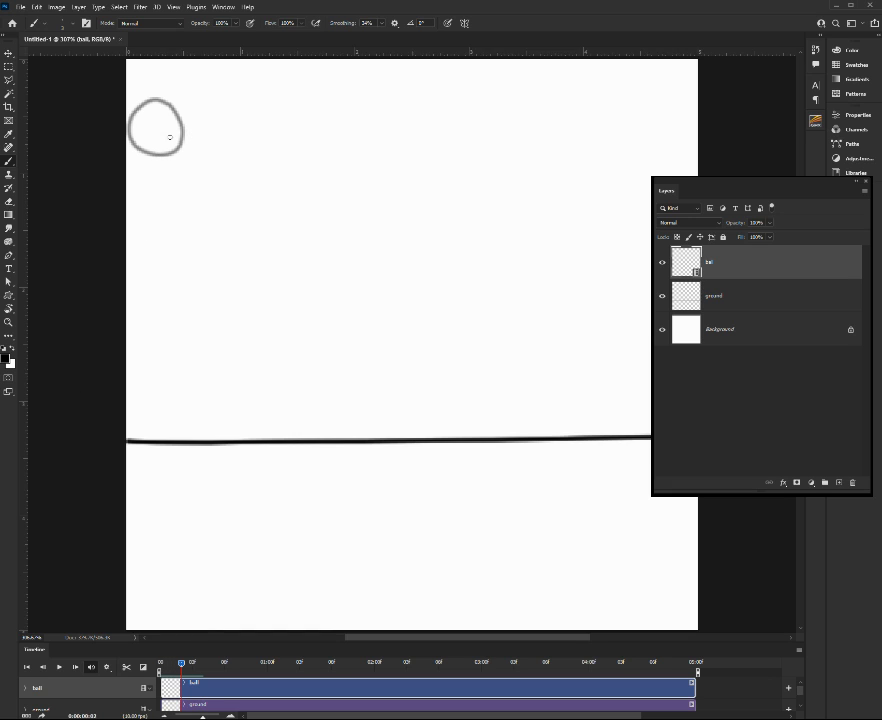
pyautogui.moveTo(189, 130)
pyautogui.mouseDown()
pyautogui.moveTo(178, 122)
pyautogui.moveTo(152, 136)
pyautogui.moveTo(163, 179)
pyautogui.moveTo(193, 172)
pyautogui.moveTo(199, 152)
pyautogui.moveTo(186, 128)
pyautogui.mouseUp()
pyautogui.moveTo(182, 664); pyautogui.dragTo(192, 664)
pyautogui.moveTo(202, 151)
pyautogui.mouseDown()
pyautogui.moveTo(185, 155)
pyautogui.moveTo(179, 199)
pyautogui.moveTo(208, 207)
pyautogui.moveTo(214, 163)
pyautogui.moveTo(200, 152)
pyautogui.mouseUp()
# Step: Continue the fall on frames 0:00:00:04 to 0:00:00:06, drawing each ball partly overlapping the previous one, down and to the right
pyautogui.moveTo(193, 662); pyautogui.dragTo(203, 664)
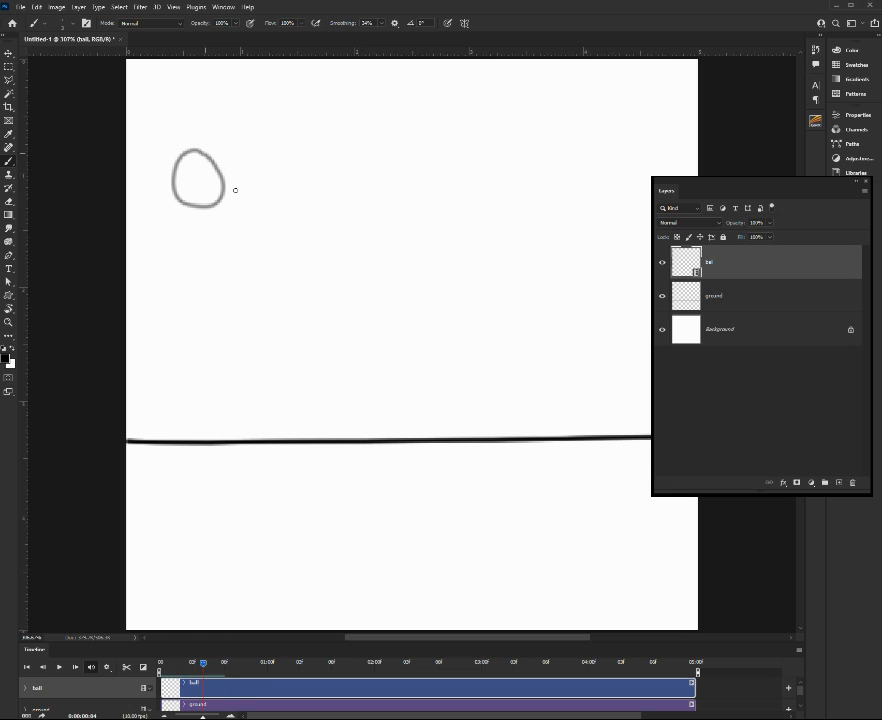
pyautogui.moveTo(229, 188)
pyautogui.mouseDown()
pyautogui.moveTo(192, 193)
pyautogui.moveTo(184, 223)
pyautogui.moveTo(198, 238)
pyautogui.moveTo(236, 234)
pyautogui.moveTo(231, 188)
pyautogui.mouseUp()
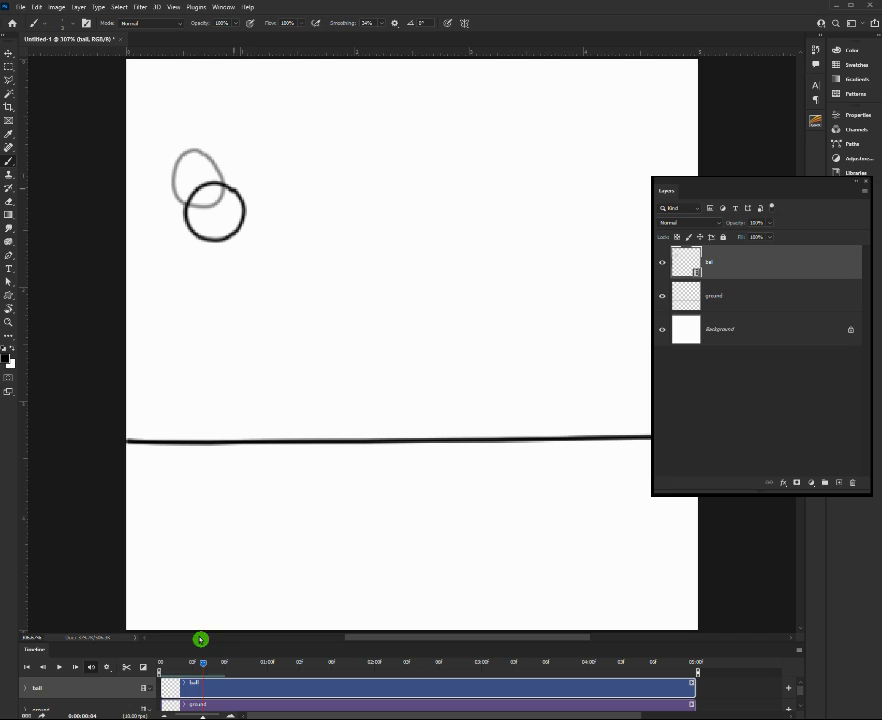
pyautogui.moveTo(205, 662); pyautogui.dragTo(214, 662)
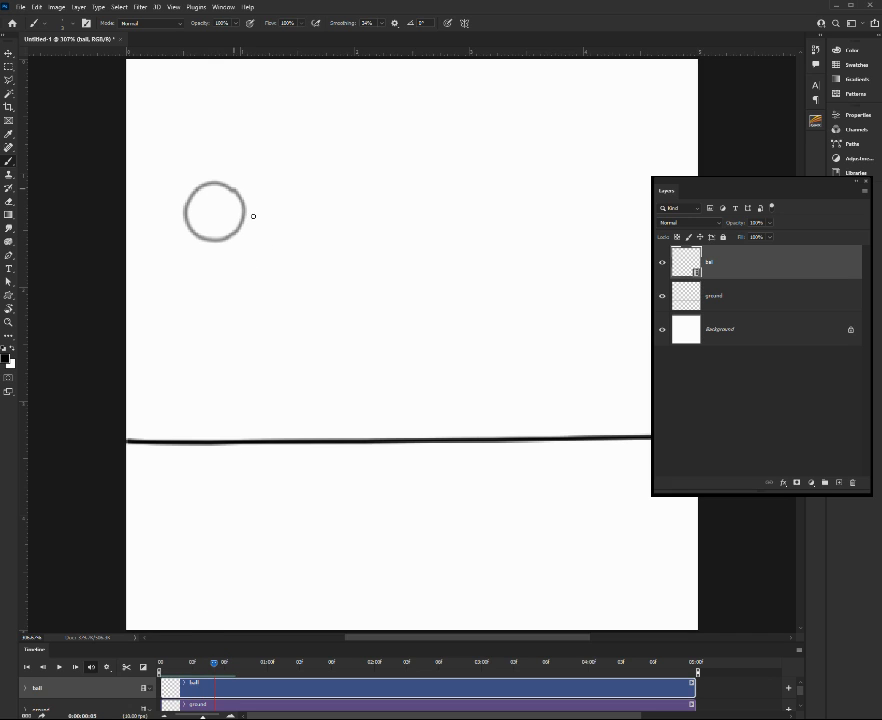
pyautogui.moveTo(255, 222)
pyautogui.mouseDown()
pyautogui.moveTo(220, 221)
pyautogui.moveTo(211, 239)
pyautogui.moveTo(217, 264)
pyautogui.moveTo(234, 270)
pyautogui.moveTo(264, 261)
pyautogui.moveTo(254, 219)
pyautogui.mouseUp()
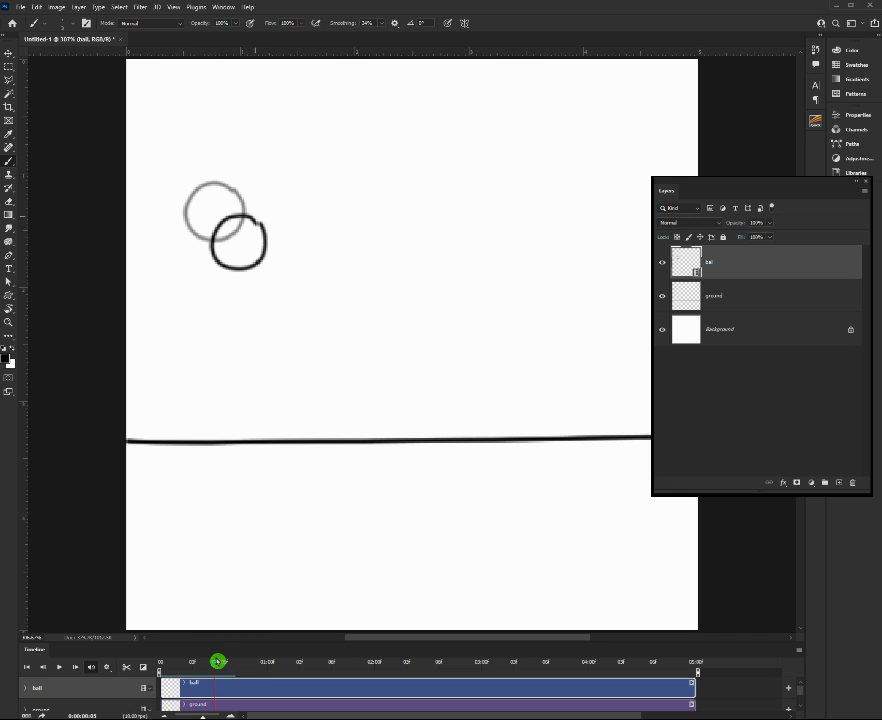
pyautogui.moveTo(217, 665); pyautogui.dragTo(224, 666)
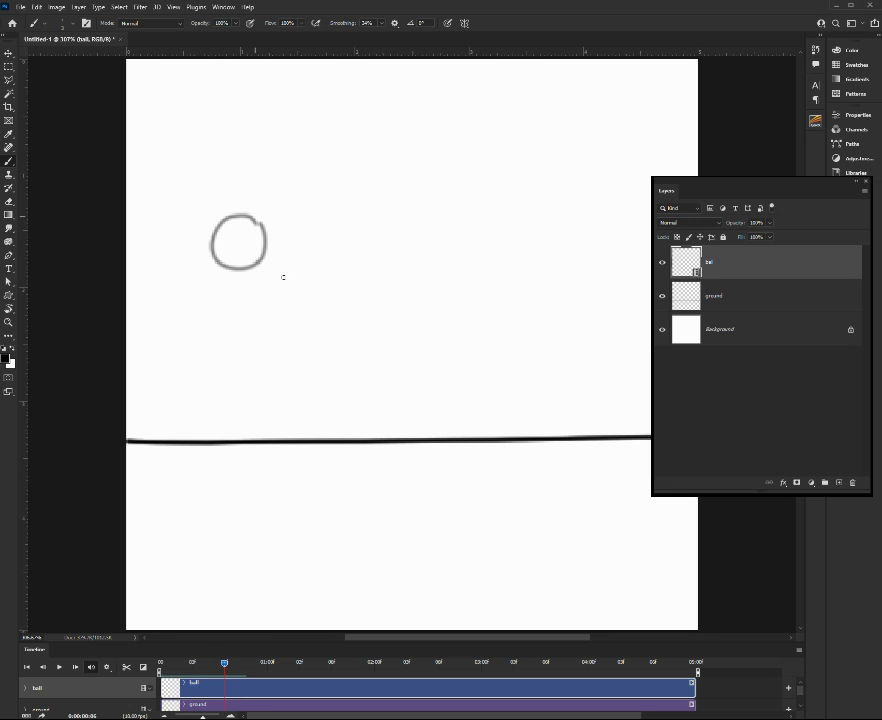
pyautogui.moveTo(282, 255)
pyautogui.mouseDown()
pyautogui.moveTo(260, 256)
pyautogui.moveTo(242, 300)
pyautogui.moveTo(276, 306)
pyautogui.moveTo(291, 281)
pyautogui.moveTo(283, 254)
pyautogui.mouseUp()
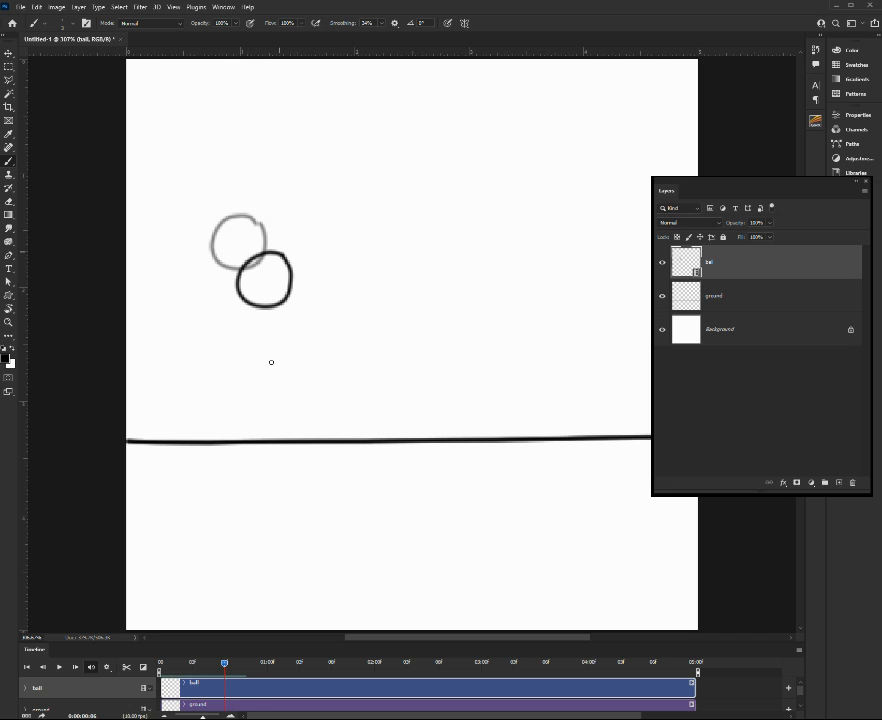
# Step: Draw the descending ball on frames 0:00:00:07 to 0:00:00:09, ending just above the ground line
pyautogui.click(245, 665)
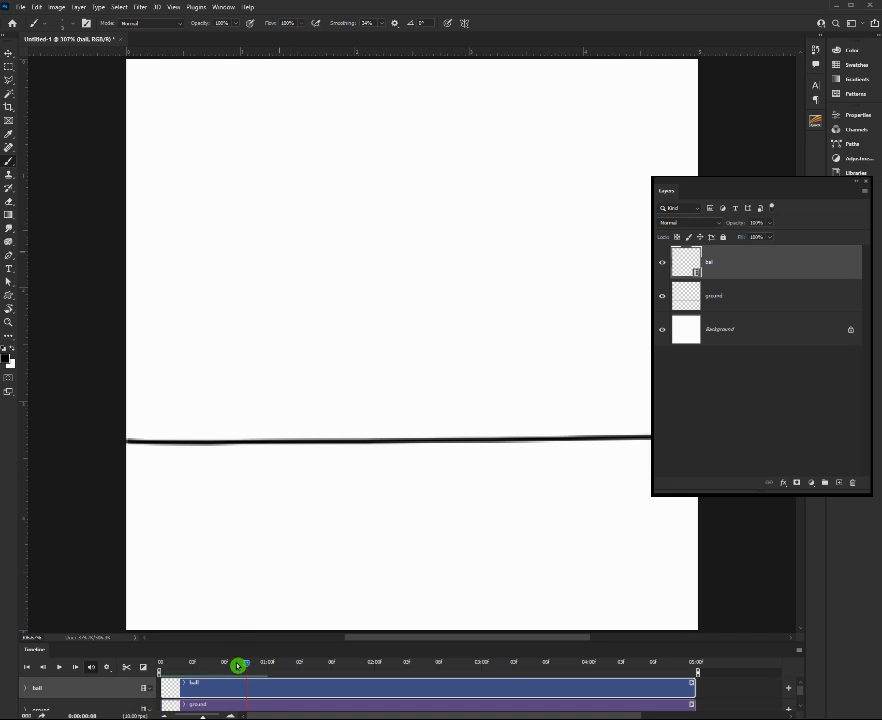
pyautogui.moveTo(247, 665); pyautogui.dragTo(236, 665)
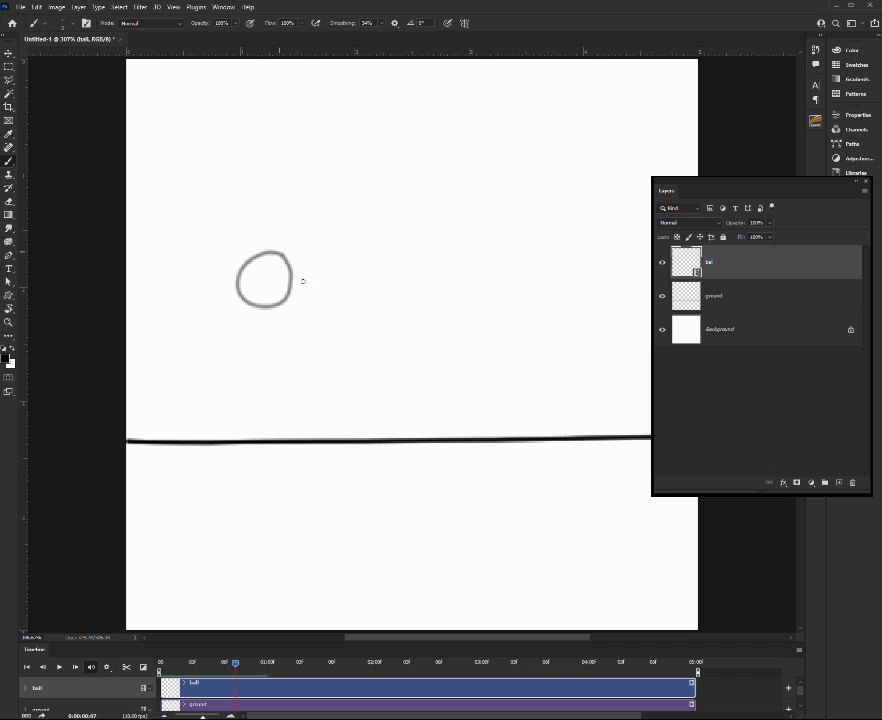
pyautogui.moveTo(294, 289)
pyautogui.mouseDown()
pyautogui.moveTo(259, 328)
pyautogui.moveTo(266, 341)
pyautogui.moveTo(308, 344)
pyautogui.moveTo(310, 298)
pyautogui.mouseUp()
pyautogui.moveTo(240, 662); pyautogui.dragTo(248, 665)
pyautogui.moveTo(326, 333)
pyautogui.mouseDown()
pyautogui.moveTo(293, 343)
pyautogui.moveTo(307, 372)
pyautogui.moveTo(342, 364)
pyautogui.moveTo(300, 332)
pyautogui.mouseUp()
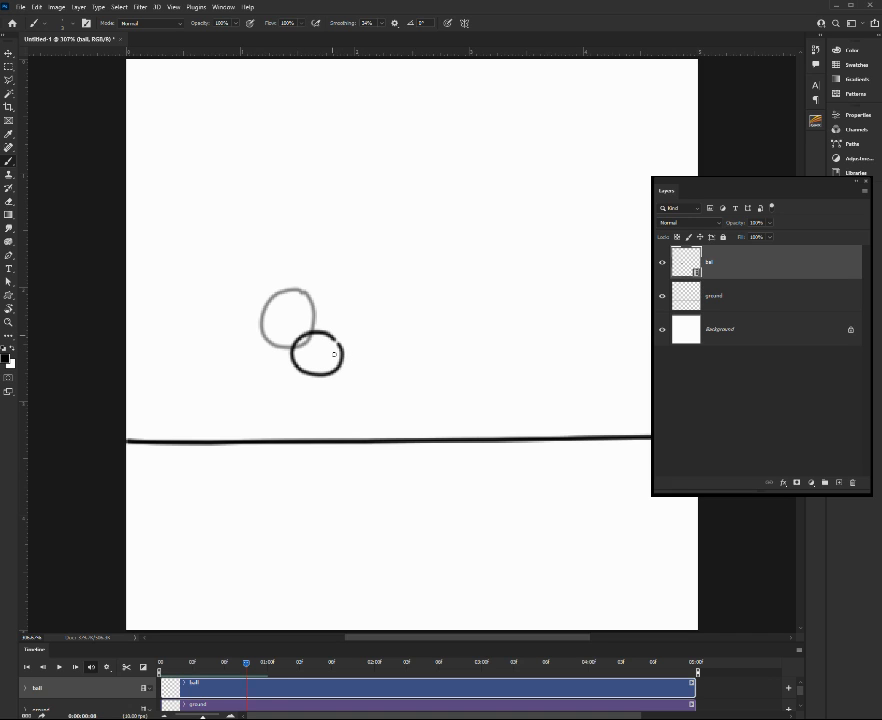
pyautogui.moveTo(248, 663); pyautogui.dragTo(258, 666)
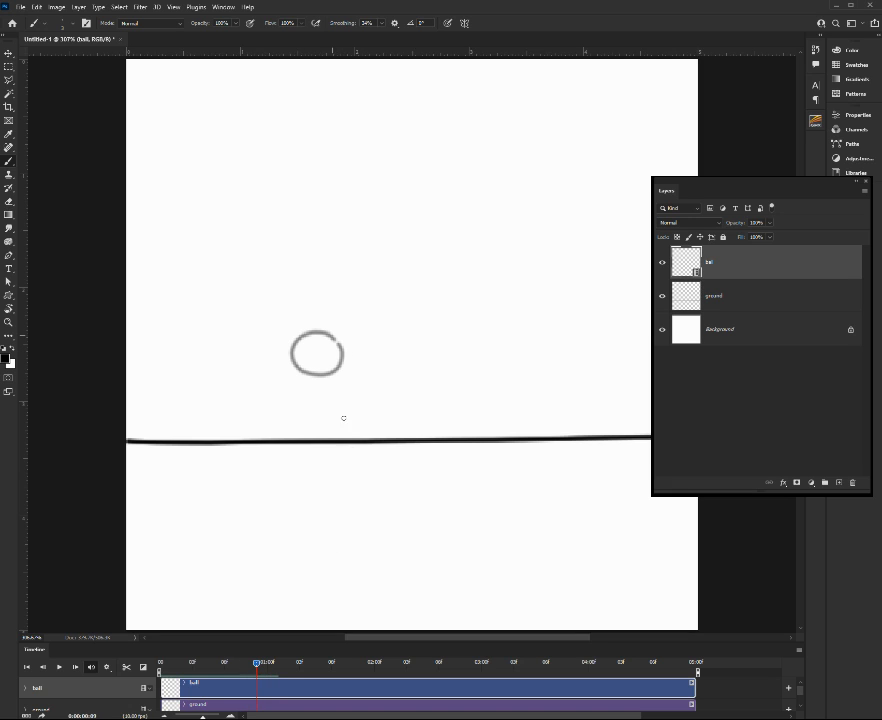
pyautogui.moveTo(348, 365)
pyautogui.mouseDown()
pyautogui.moveTo(339, 360)
pyautogui.moveTo(321, 409)
pyautogui.moveTo(356, 411)
pyautogui.moveTo(364, 387)
pyautogui.moveTo(349, 362)
pyautogui.mouseUp()
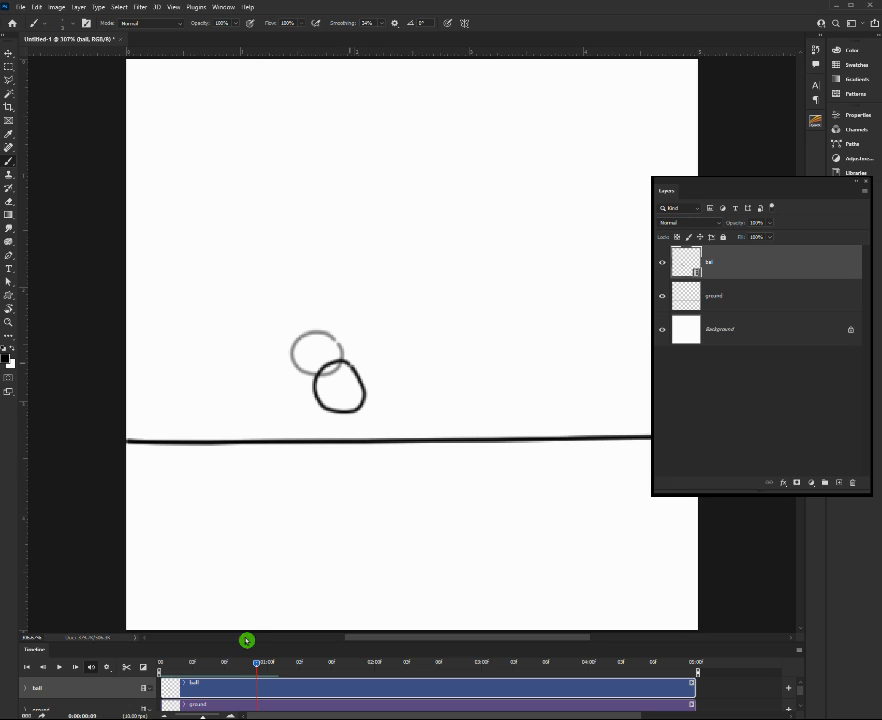
# Step: On frame 0:00:01:00, draw a squashed ball touching the ground line with short impact lines around it
pyautogui.moveTo(258, 668); pyautogui.dragTo(267, 666)
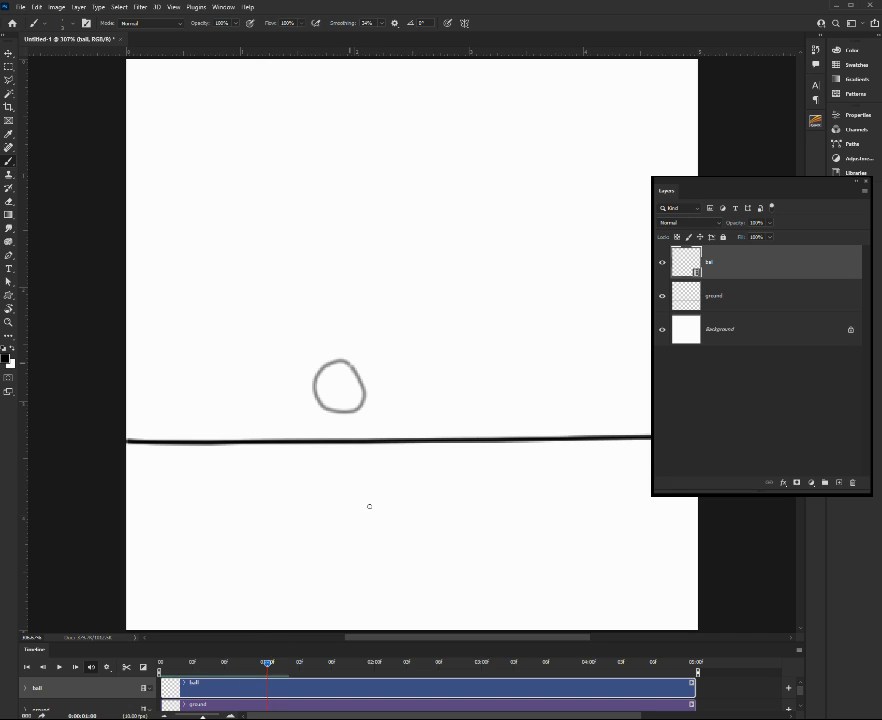
pyautogui.moveTo(395, 403)
pyautogui.mouseDown()
pyautogui.moveTo(363, 397)
pyautogui.moveTo(341, 411)
pyautogui.moveTo(349, 444)
pyautogui.moveTo(404, 438)
pyautogui.moveTo(394, 401)
pyautogui.mouseUp()
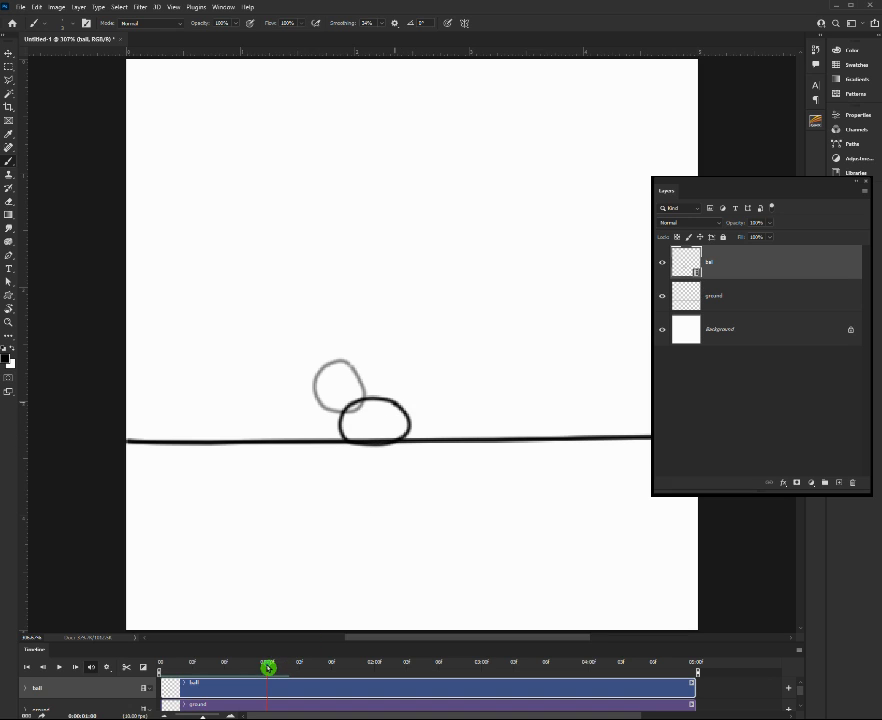
pyautogui.moveTo(323, 412); pyautogui.dragTo(332, 420)
pyautogui.moveTo(357, 369)
pyautogui.mouseDown()
pyautogui.moveTo(401, 375)
pyautogui.moveTo(436, 410)
pyautogui.mouseUp()
# Step: On frame 0:00:01:01, draw a flatter ball on the ground slightly further right, surrounded by new impact lines
pyautogui.moveTo(270, 666); pyautogui.dragTo(282, 664)
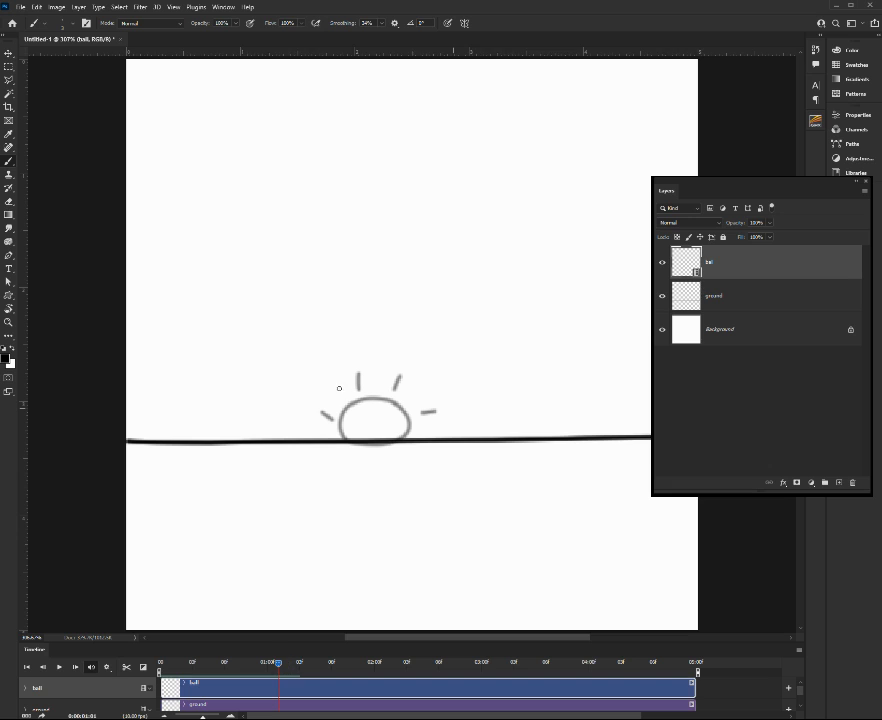
pyautogui.moveTo(391, 409)
pyautogui.mouseDown()
pyautogui.moveTo(372, 403)
pyautogui.moveTo(345, 423)
pyautogui.moveTo(390, 438)
pyautogui.moveTo(425, 418)
pyautogui.moveTo(395, 404)
pyautogui.moveTo(350, 410)
pyautogui.moveTo(344, 427)
pyautogui.moveTo(344, 397)
pyautogui.moveTo(390, 375)
pyautogui.moveTo(394, 387)
pyautogui.mouseUp()
pyautogui.moveTo(416, 392); pyautogui.dragTo(429, 388)
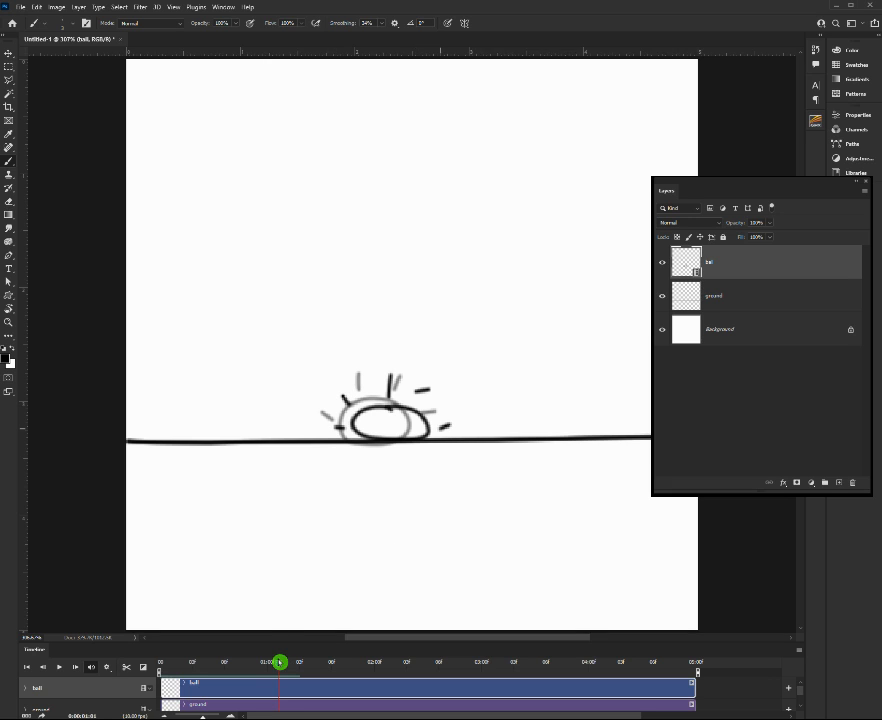
# Step: Start the rebound by drawing a rounder ball on frames 0:00:01:02 and 0:00:01:03, rising up and to the right
pyautogui.moveTo(278, 662); pyautogui.dragTo(289, 662)
pyautogui.moveTo(455, 402)
pyautogui.mouseDown()
pyautogui.moveTo(426, 388)
pyautogui.moveTo(412, 401)
pyautogui.moveTo(420, 432)
pyautogui.moveTo(444, 437)
pyautogui.moveTo(466, 425)
pyautogui.moveTo(472, 400)
pyautogui.moveTo(456, 389)
pyautogui.moveTo(425, 392)
pyautogui.mouseUp()
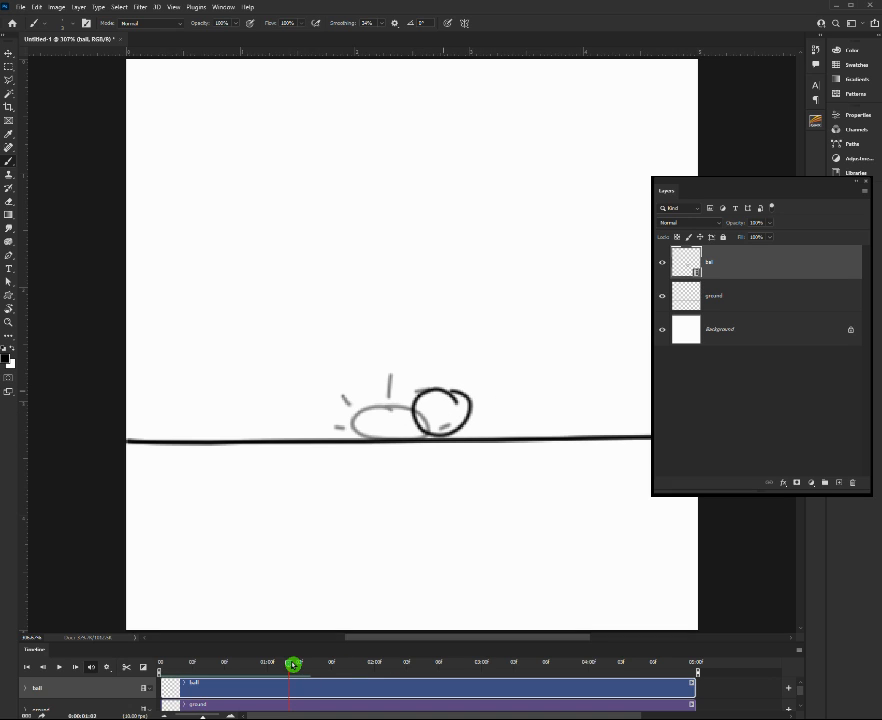
pyautogui.moveTo(293, 664); pyautogui.dragTo(299, 664)
pyautogui.moveTo(487, 367)
pyautogui.mouseDown()
pyautogui.moveTo(445, 386)
pyautogui.moveTo(458, 409)
pyautogui.moveTo(481, 410)
pyautogui.moveTo(505, 379)
pyautogui.moveTo(476, 361)
pyautogui.mouseUp()
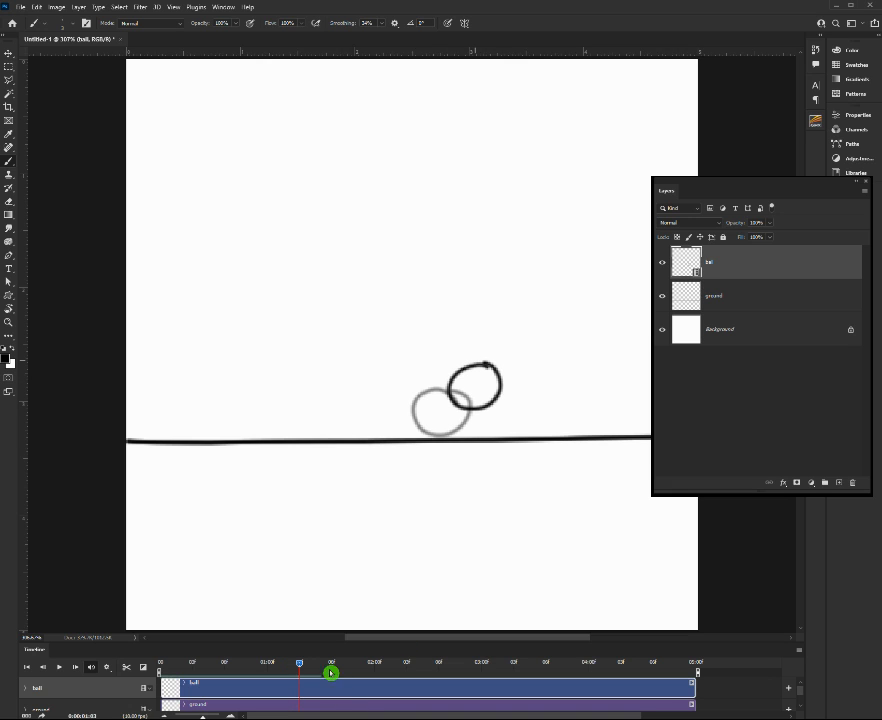
# Step: Draw the rising ball on frames 0:00:01:04 and 0:00:01:05, each higher and further right than the one before
pyautogui.moveTo(300, 664); pyautogui.dragTo(311, 665)
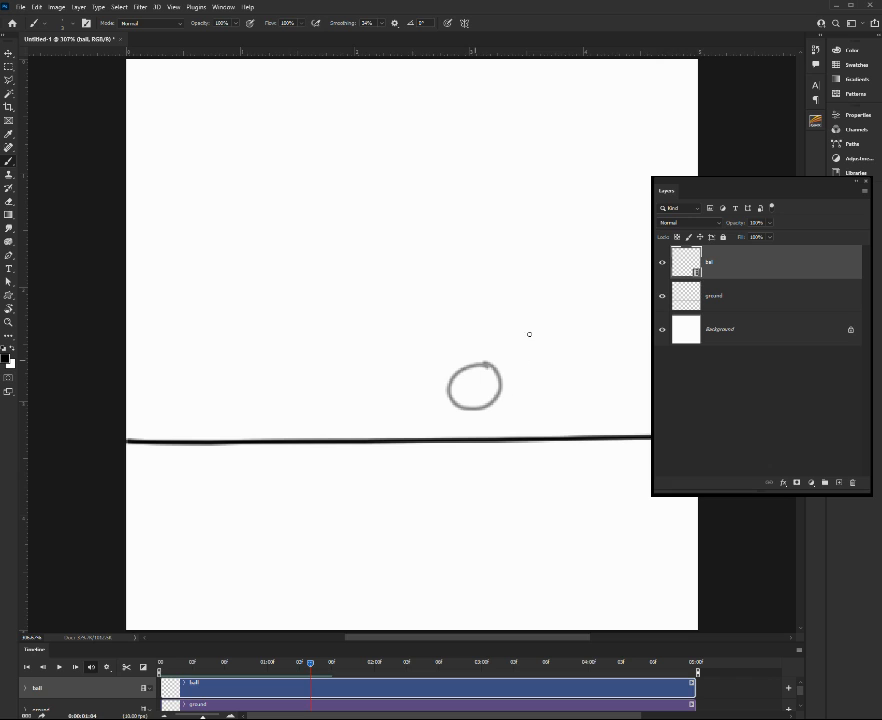
pyautogui.moveTo(493, 334)
pyautogui.mouseDown()
pyautogui.moveTo(506, 385)
pyautogui.moveTo(530, 369)
pyautogui.moveTo(508, 336)
pyautogui.mouseUp()
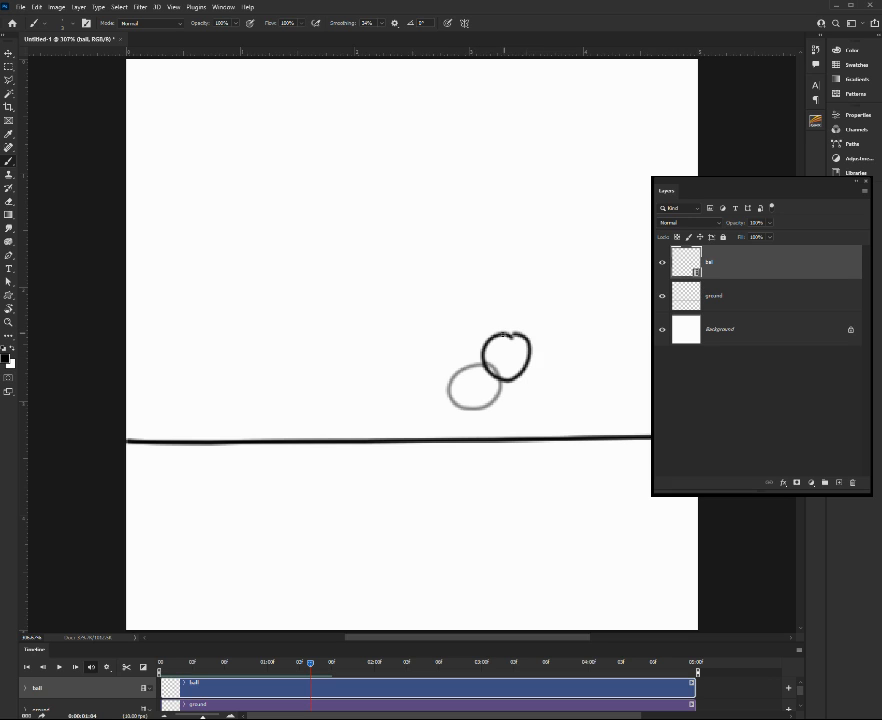
pyautogui.click(320, 665)
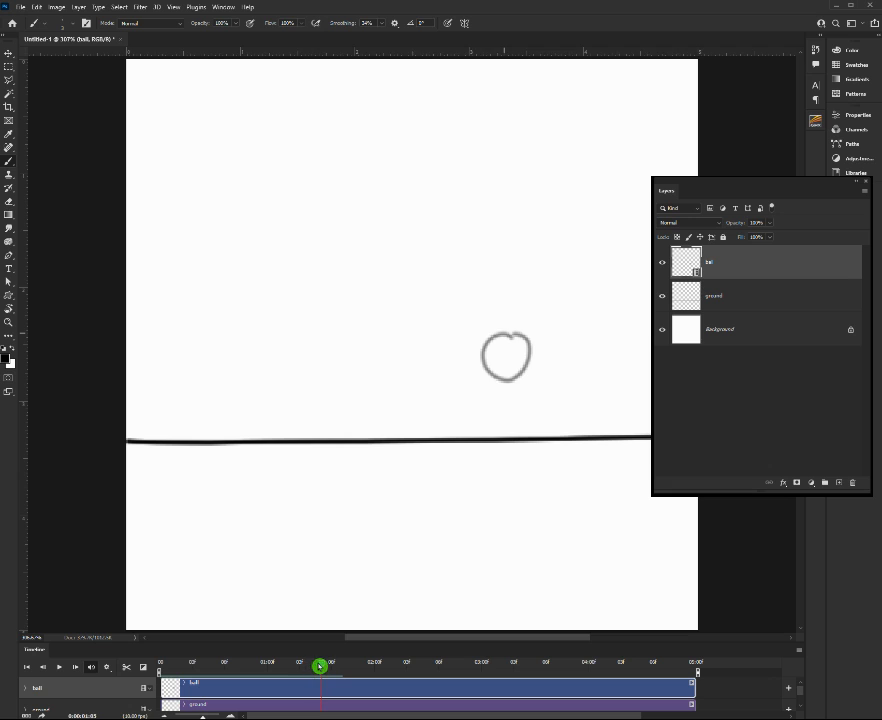
pyautogui.moveTo(530, 301)
pyautogui.mouseDown()
pyautogui.moveTo(513, 335)
pyautogui.moveTo(526, 344)
pyautogui.moveTo(563, 329)
pyautogui.moveTo(568, 305)
pyautogui.moveTo(541, 285)
pyautogui.moveTo(518, 312)
pyautogui.mouseUp()
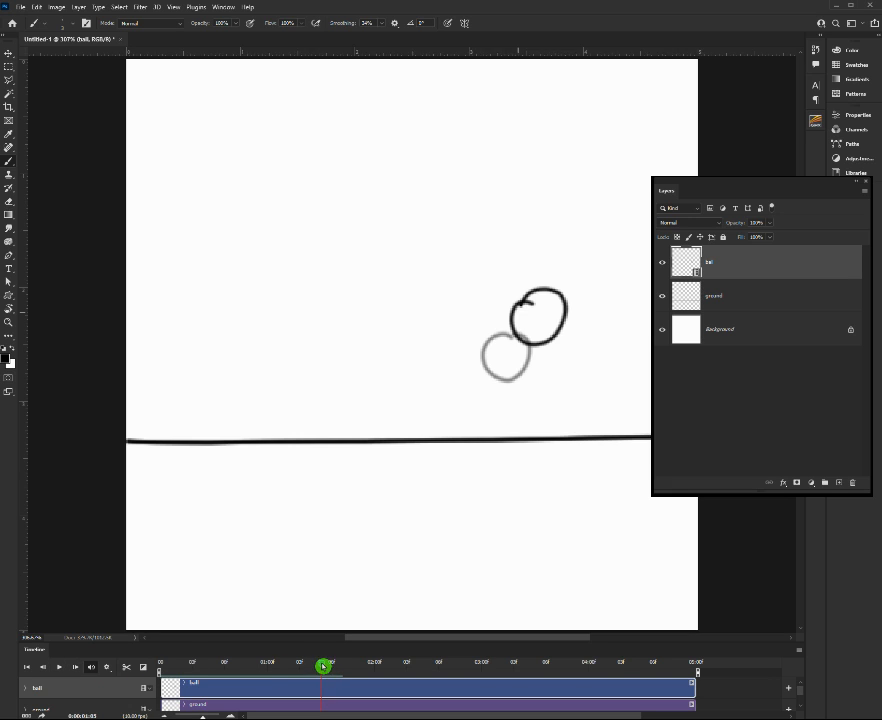
# Step: Return to frame 0:00:00:01, review the onion skin settings and accept them
pyautogui.moveTo(324, 667); pyautogui.dragTo(171, 664)
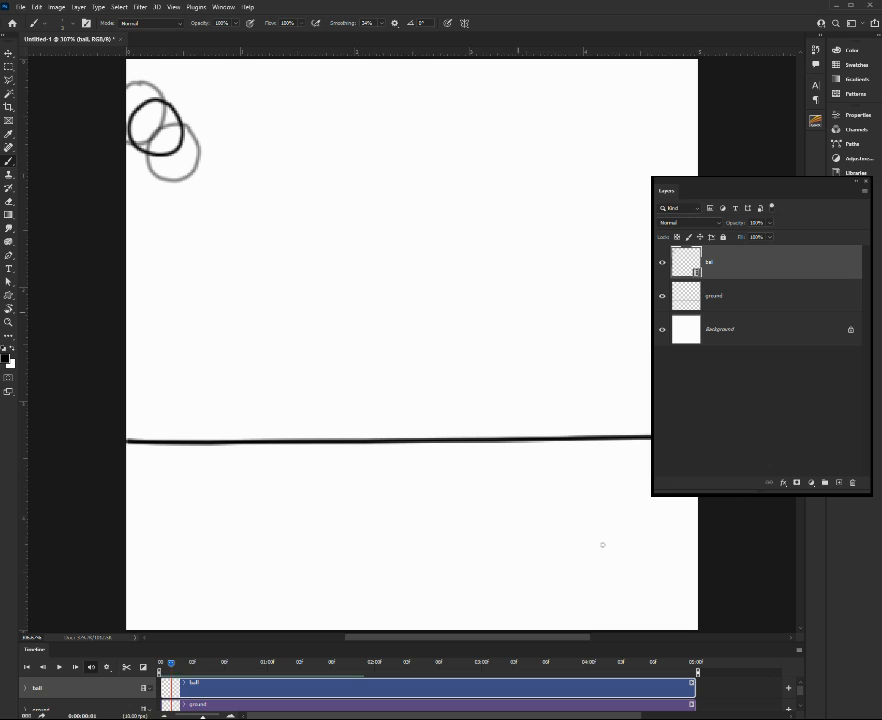
pyautogui.click(801, 653)
pyautogui.click(817, 585)
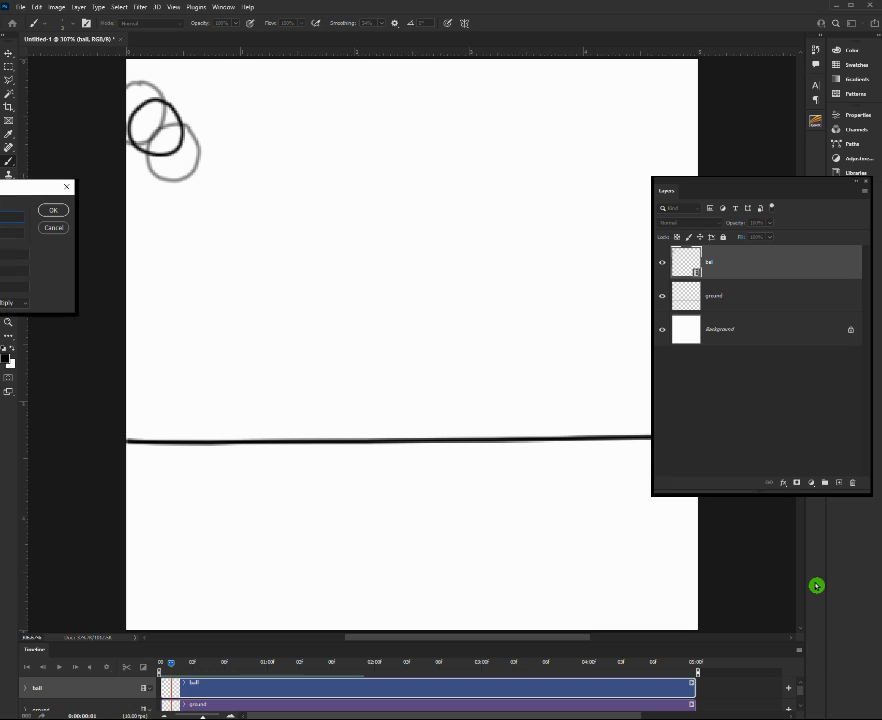
pyautogui.click(53, 212)
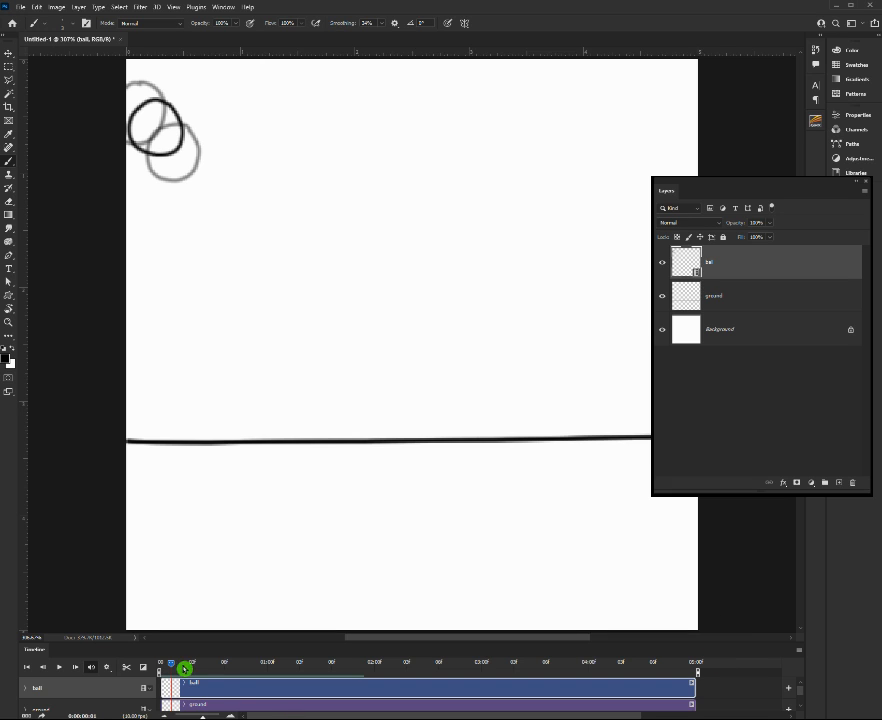
# Step: Scrub the timeline forward to the empty frames after the last drawing, then back to the impact frame at 0:00:01:00
pyautogui.moveTo(173, 664); pyautogui.dragTo(341, 662)
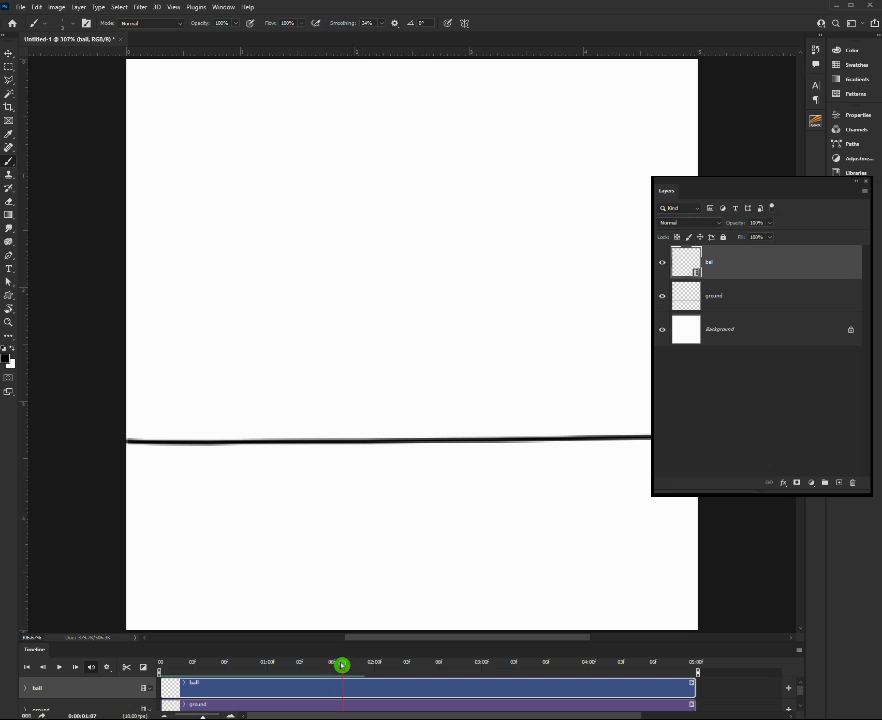
pyautogui.moveTo(342, 665); pyautogui.dragTo(338, 665)
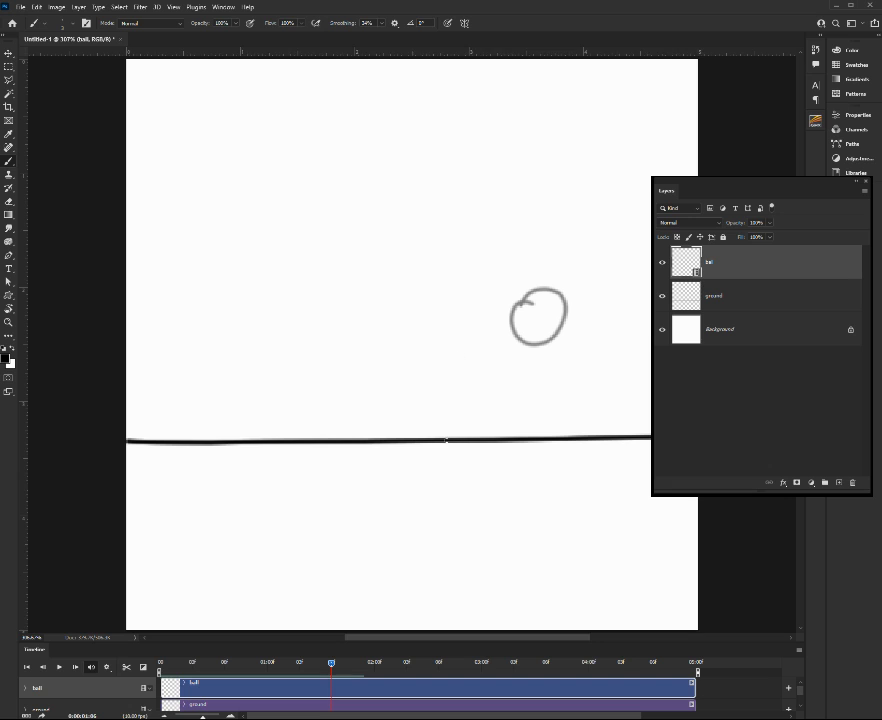
pyautogui.click(398, 637)
pyautogui.moveTo(381, 715); pyautogui.dragTo(384, 712)
pyautogui.moveTo(347, 664); pyautogui.dragTo(268, 665)
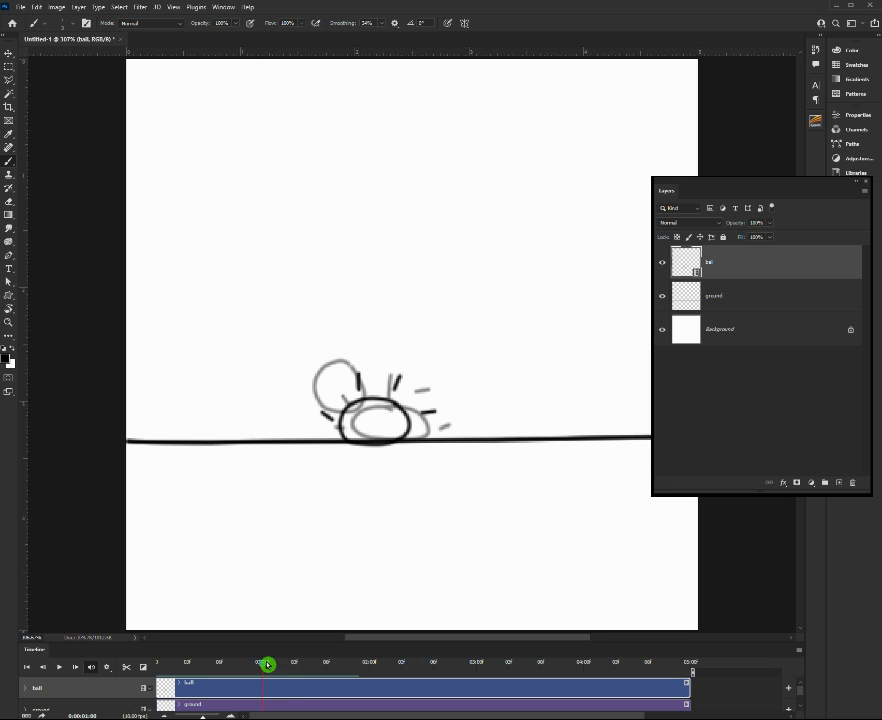
# Step: Trim the end of both the ball and ground clips to 04:00 on the timeline
pyautogui.scroll(-1, 282, 673)
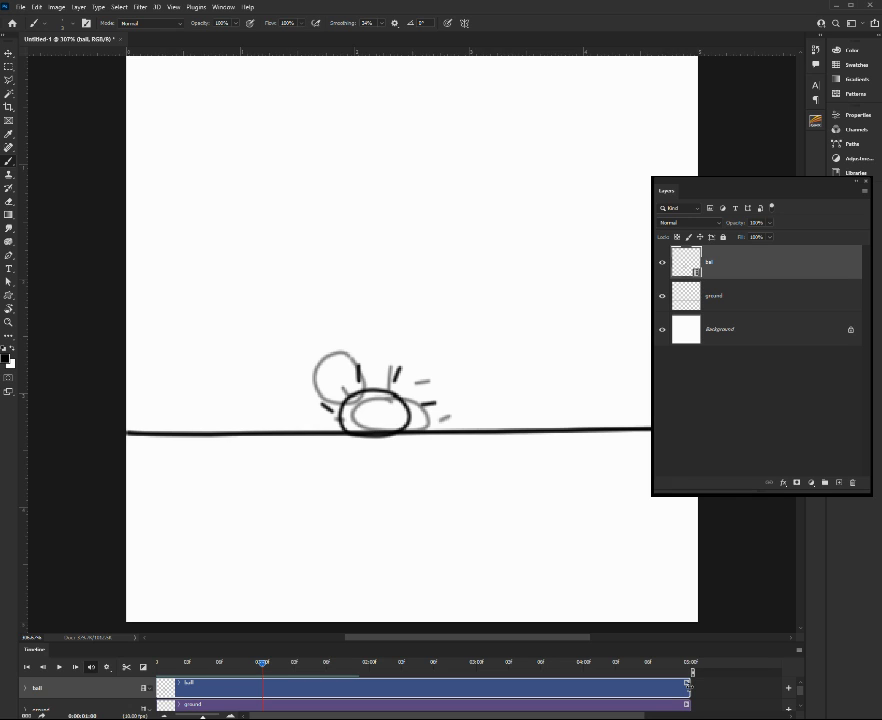
pyautogui.moveTo(688, 686); pyautogui.dragTo(688, 686)
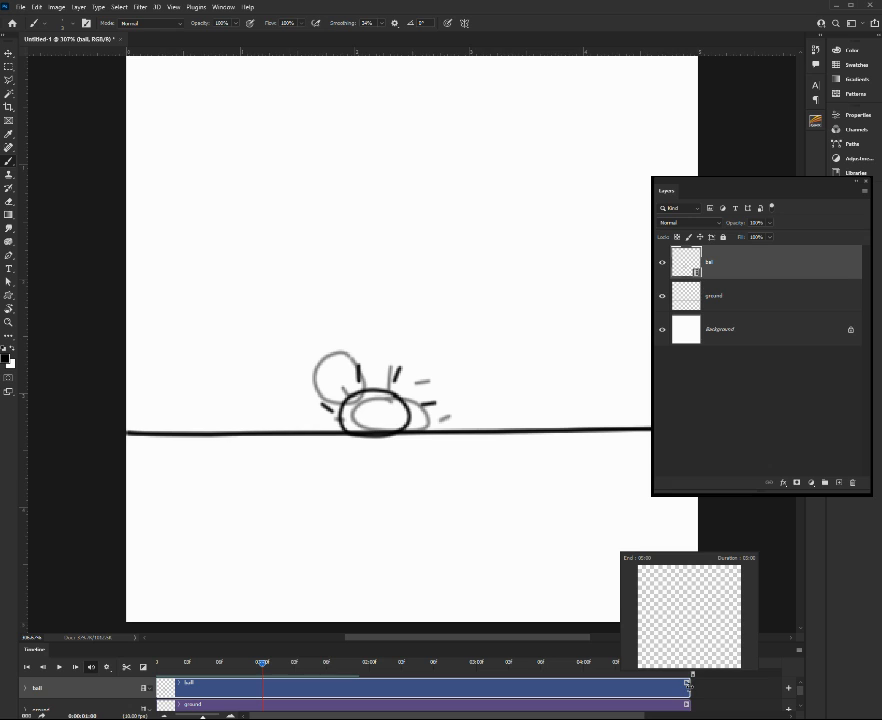
pyautogui.moveTo(686, 686); pyautogui.dragTo(585, 688)
pyautogui.scroll(-1, 698, 701)
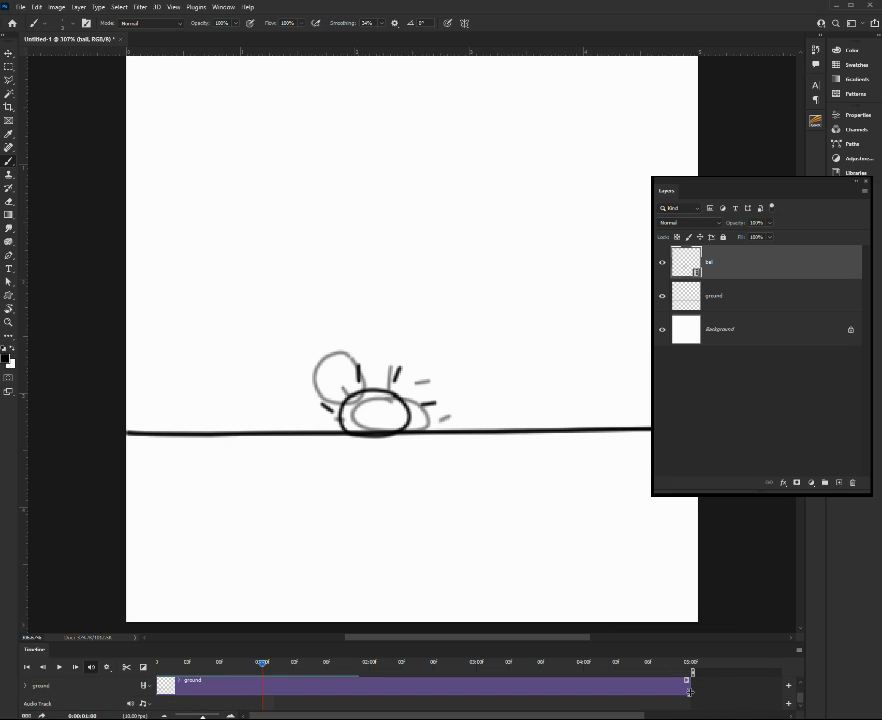
pyautogui.scroll(1, 689, 691)
pyautogui.moveTo(687, 704); pyautogui.dragTo(590, 710)
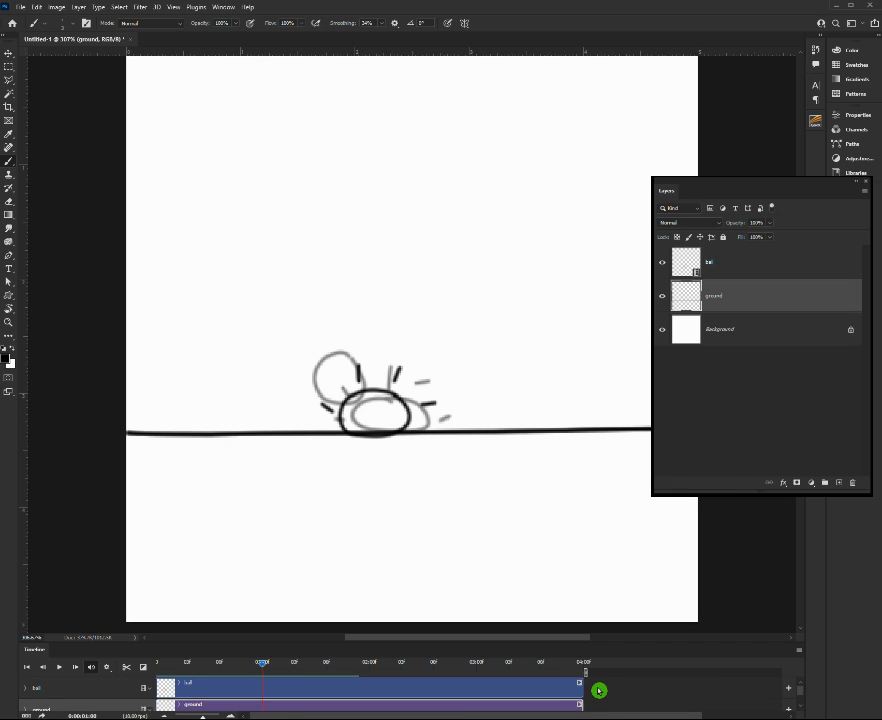
# Step: Open the timeline playback settings and check the Resolution and Loop Playback options
pyautogui.scroll(-1, 599, 690)
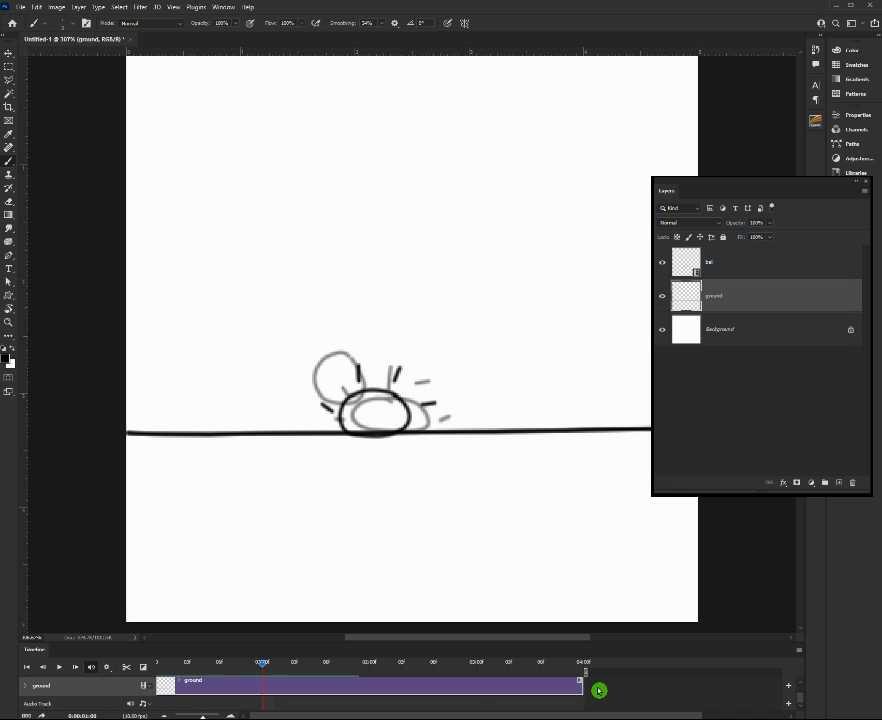
pyautogui.click(113, 674)
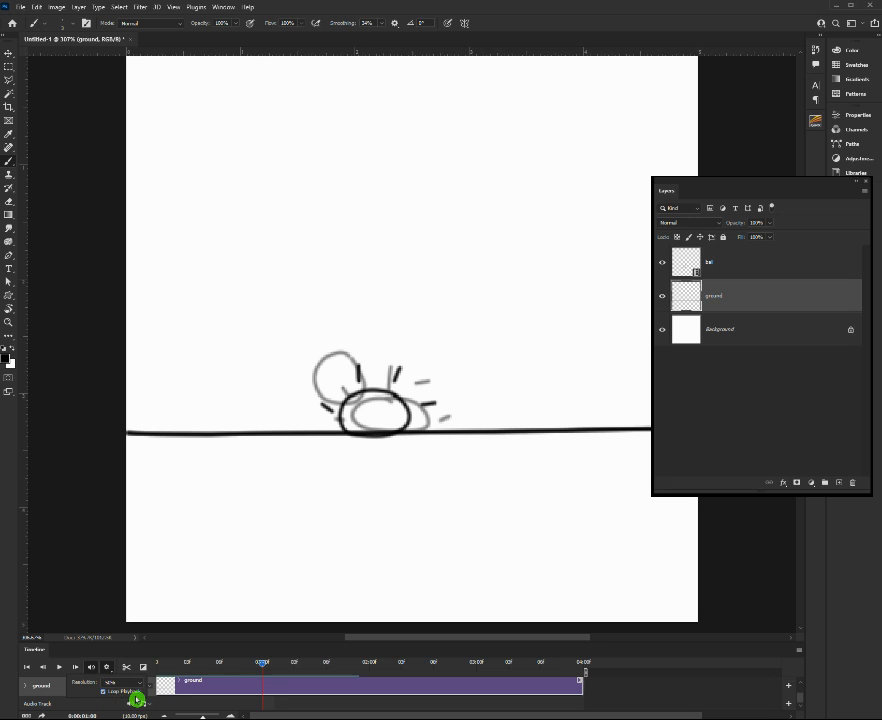
pyautogui.scroll(-2, 137, 699)
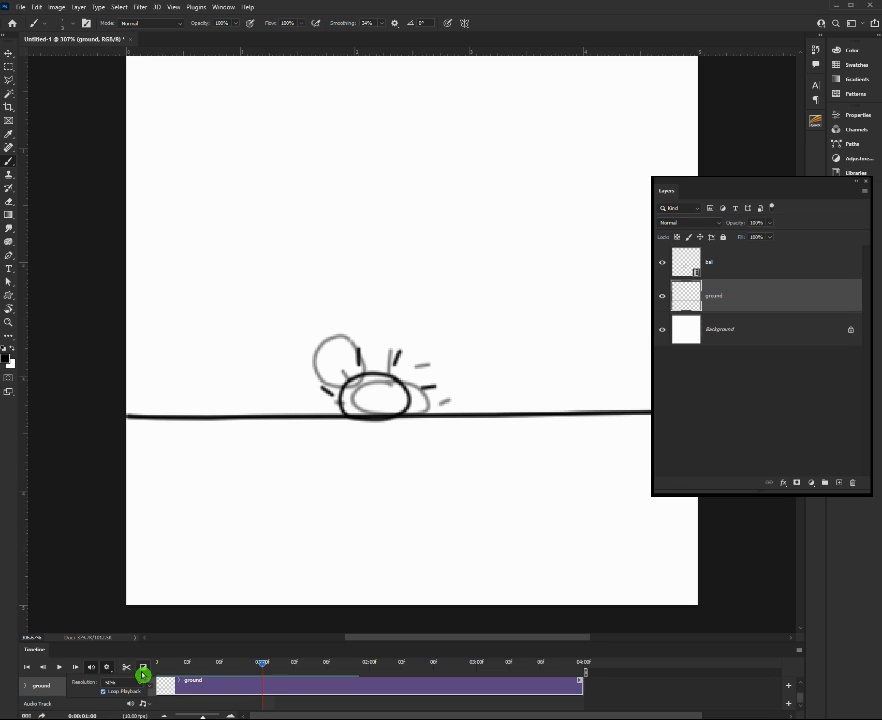
# Step: Turn off onion skins for the timeline and move the playhead back to frame 0:00:00:04
pyautogui.click(799, 653)
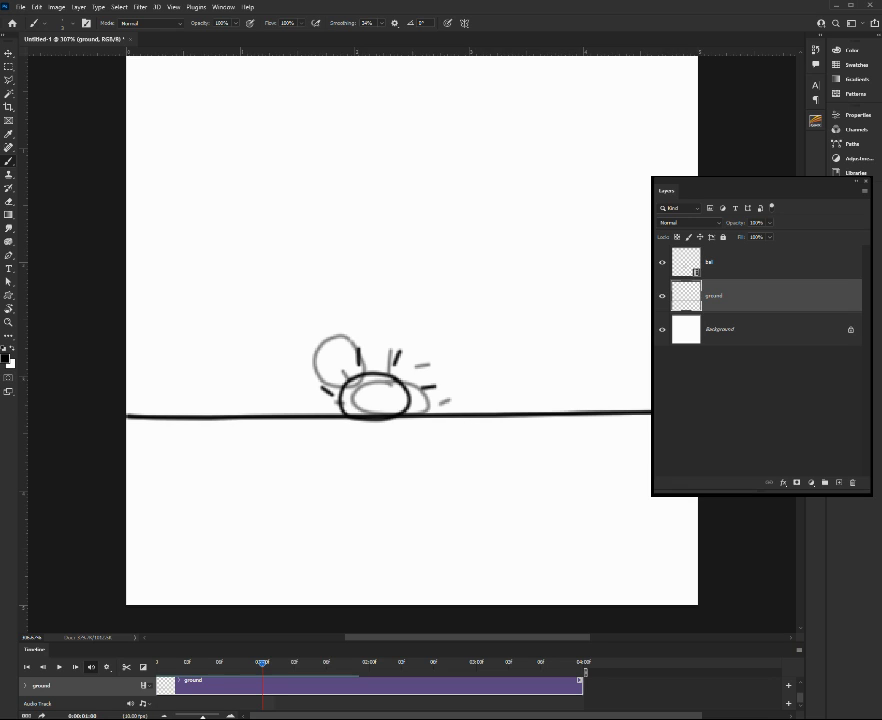
pyautogui.click(790, 562)
pyautogui.moveTo(262, 663)
pyautogui.mouseDown()
pyautogui.moveTo(171, 669)
pyautogui.moveTo(283, 695)
pyautogui.moveTo(346, 687)
pyautogui.moveTo(195, 695)
pyautogui.mouseUp()
pyautogui.scroll(-4, 256, 669)
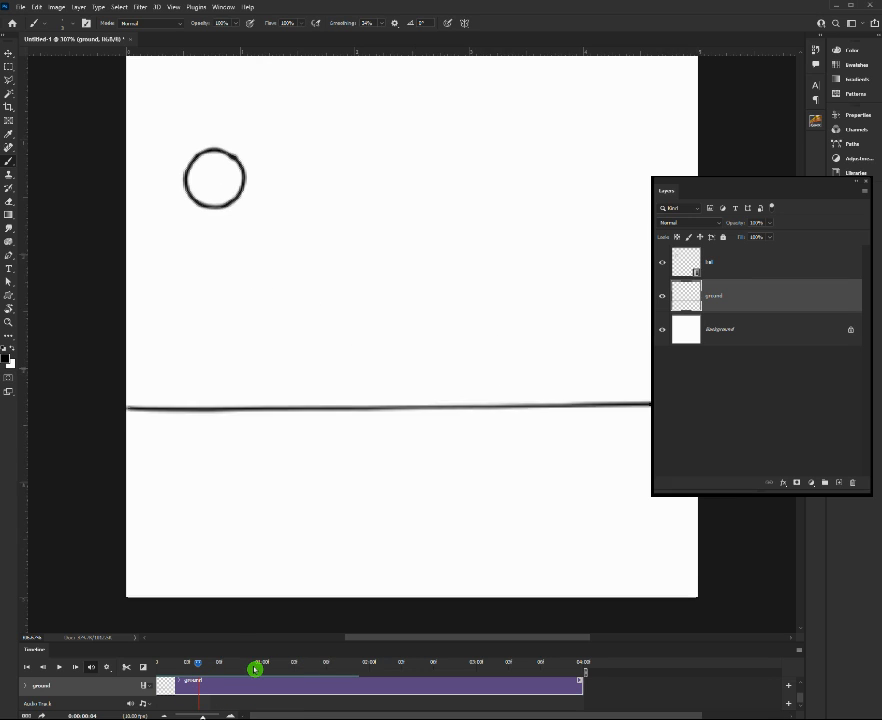
# Step: Open the Render Video export settings for the animation and bring the whole dialog into view
pyautogui.click(19, 8)
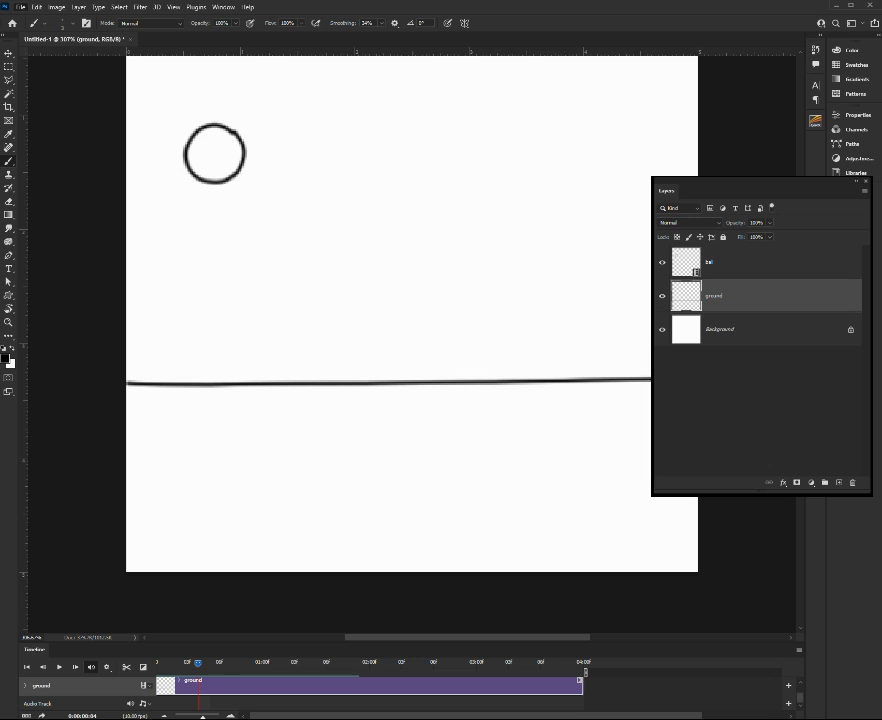
pyautogui.moveTo(60, 167)
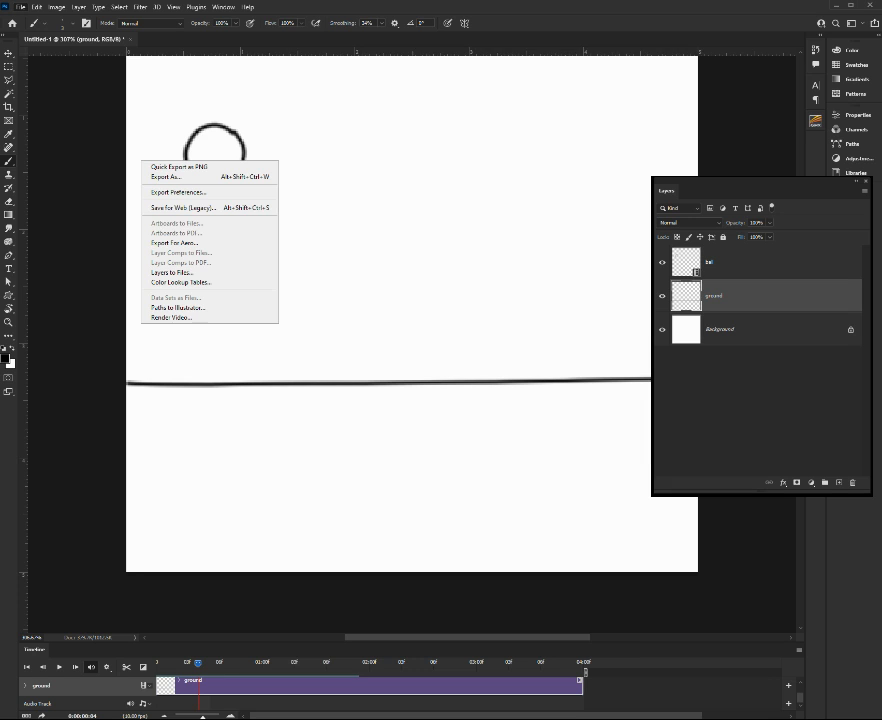
pyautogui.click(178, 214)
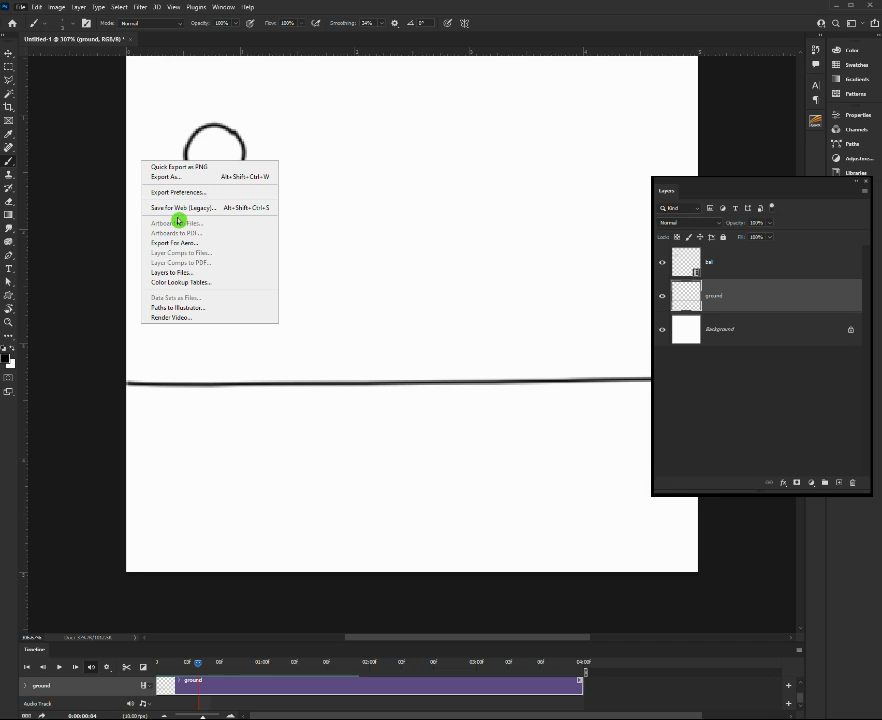
pyautogui.click(167, 318)
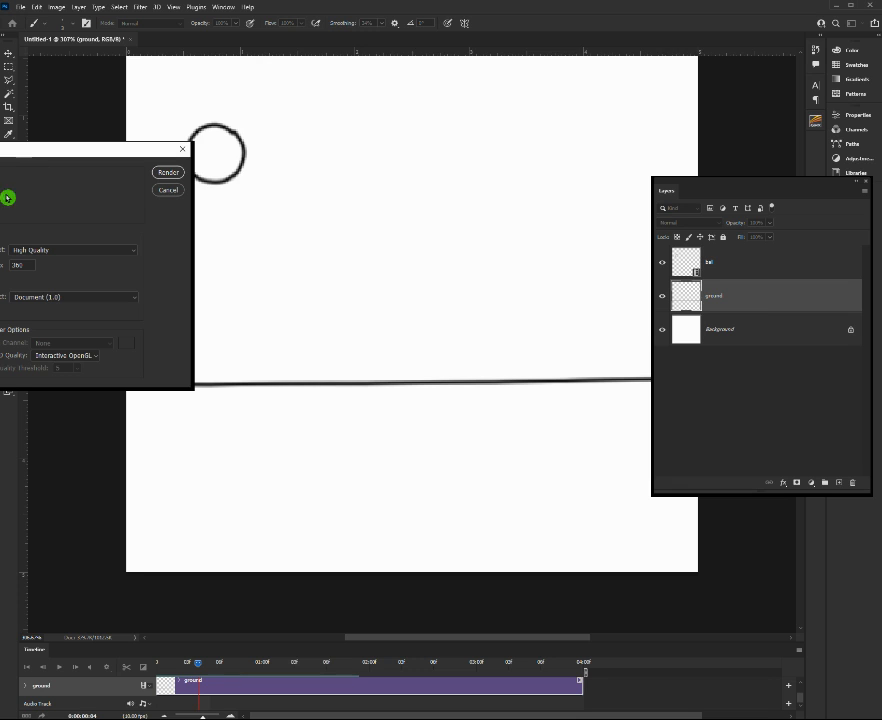
pyautogui.moveTo(33, 150); pyautogui.dragTo(440, 158)
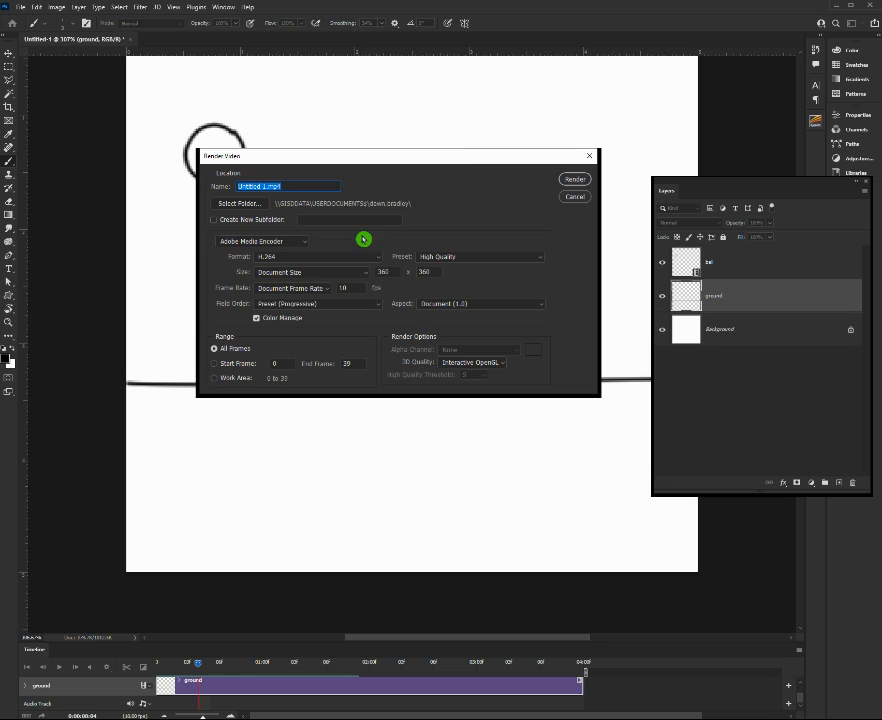